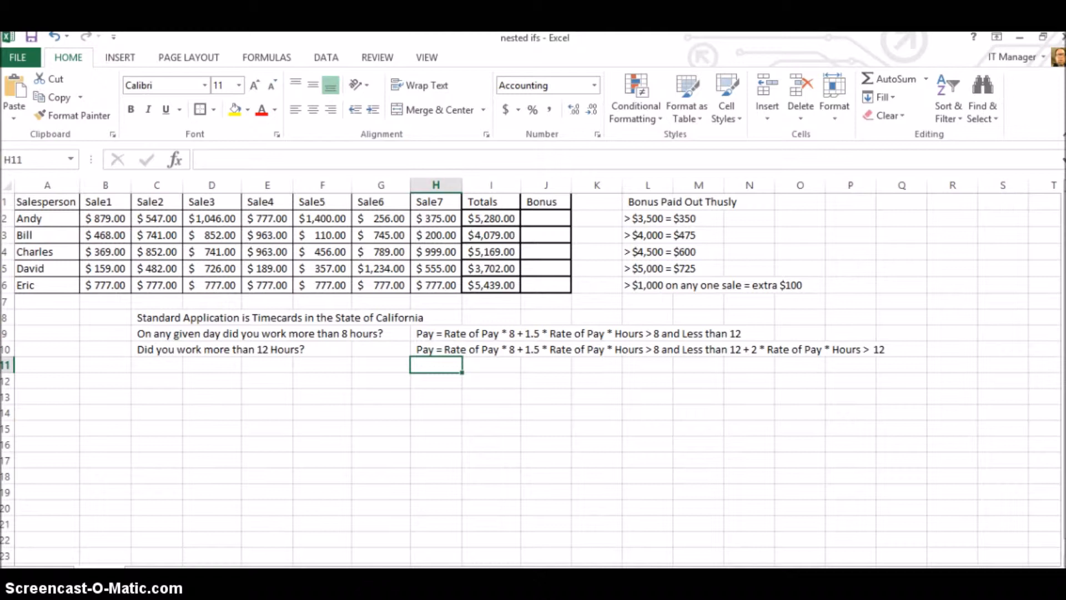
Enter the note "Did your work hours > 40 hours in a week" in cell C11 beneath the overtime questions.
{"action": "left_click", "coordinate": [167, 315]}
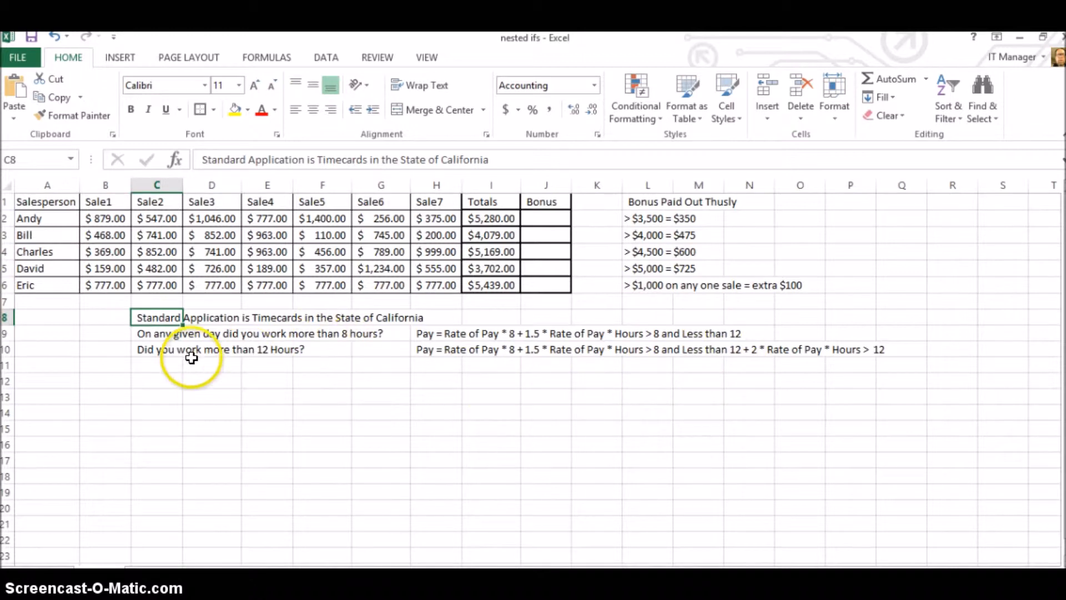
{"action": "left_click", "coordinate": [157, 363]}
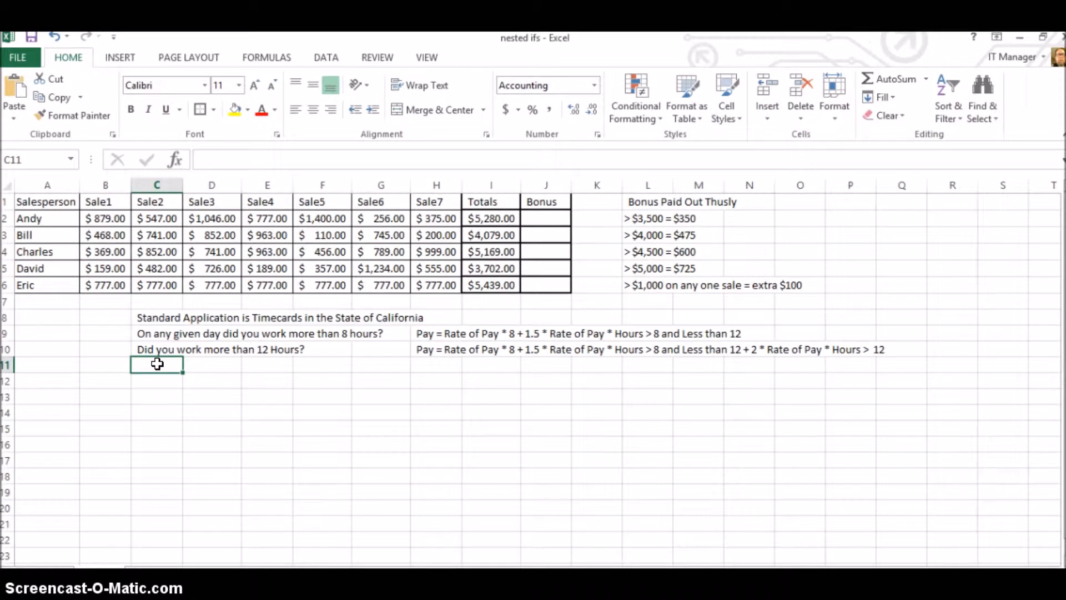
{"action": "type", "text": "D"}
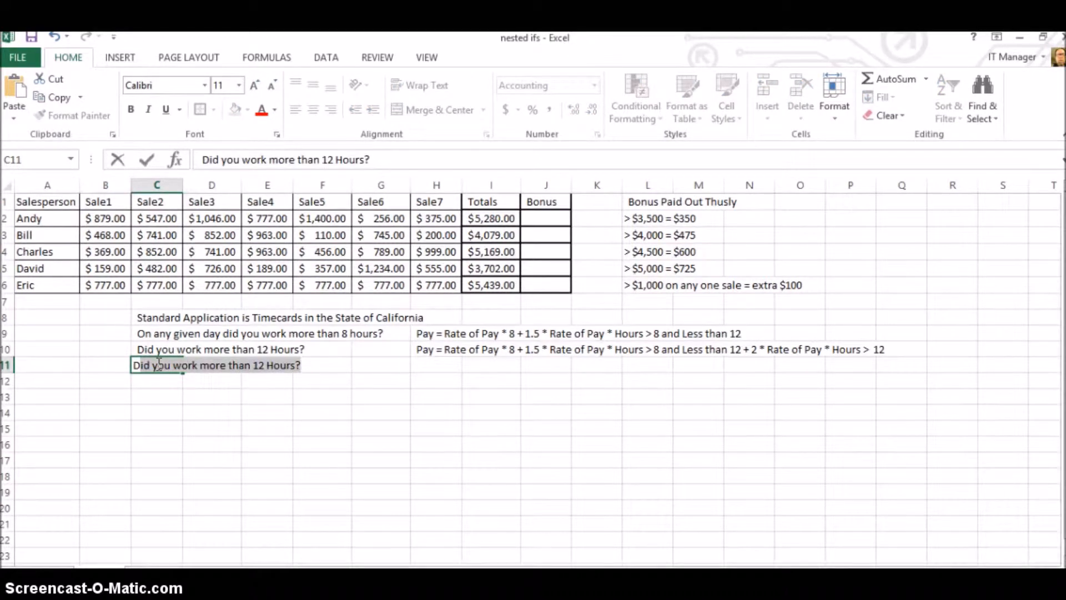
{"action": "type", "text": "id your work"}
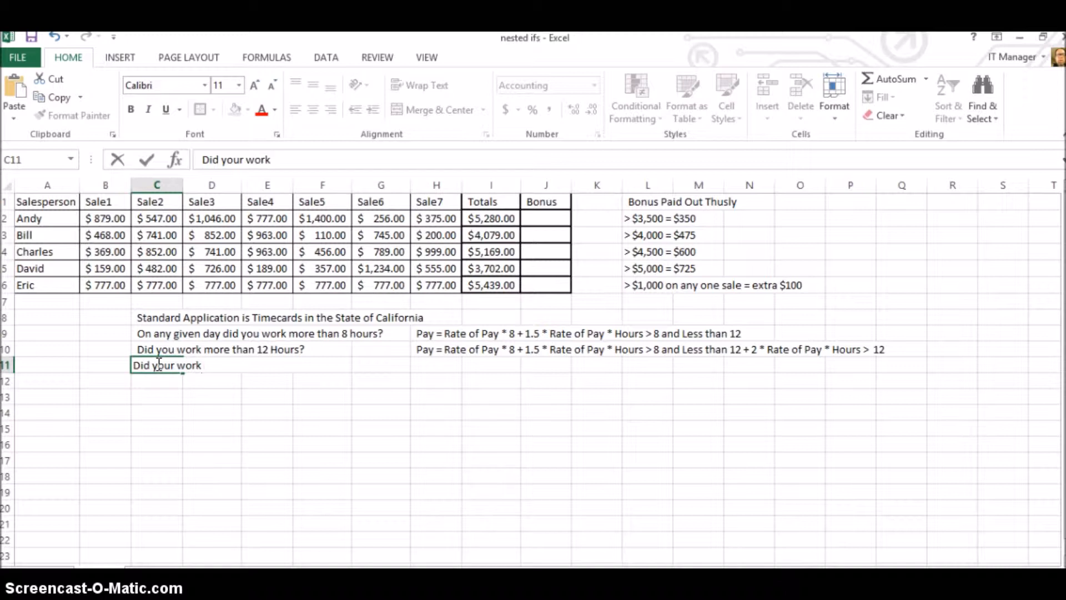
{"action": "type", "text": " hours"}
{"action": "type", "text": "> 40"}
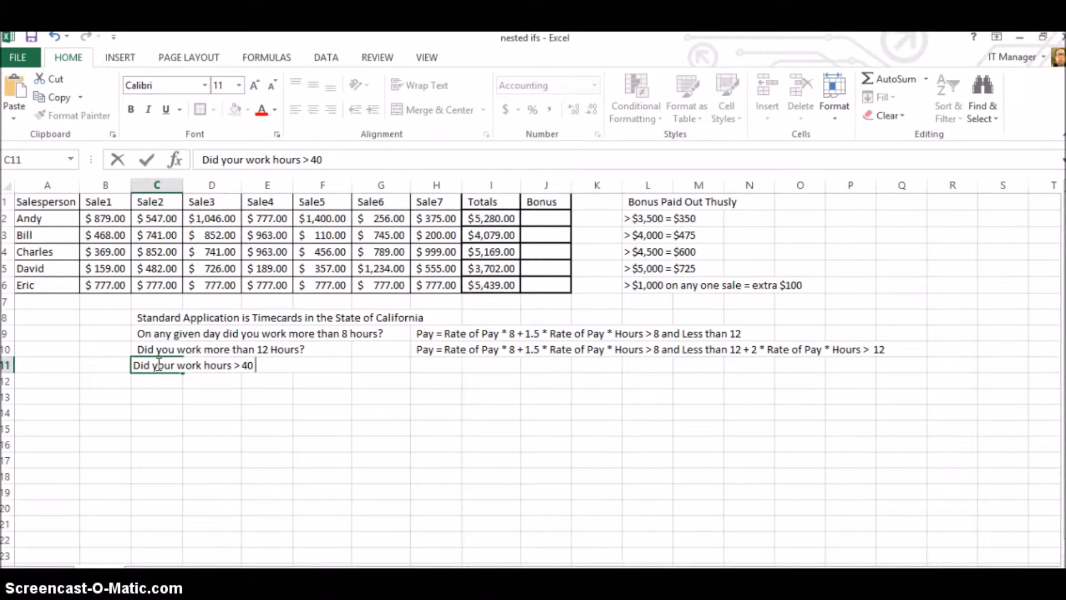
{"action": "type", "text": " hours in a week"}
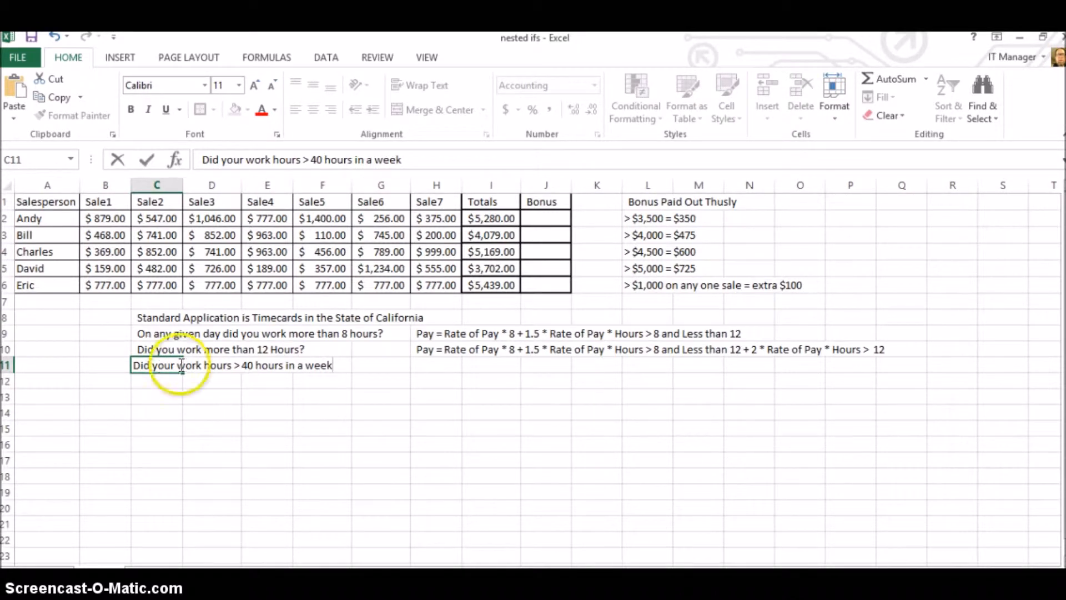
{"action": "left_click", "coordinate": [367, 375]}
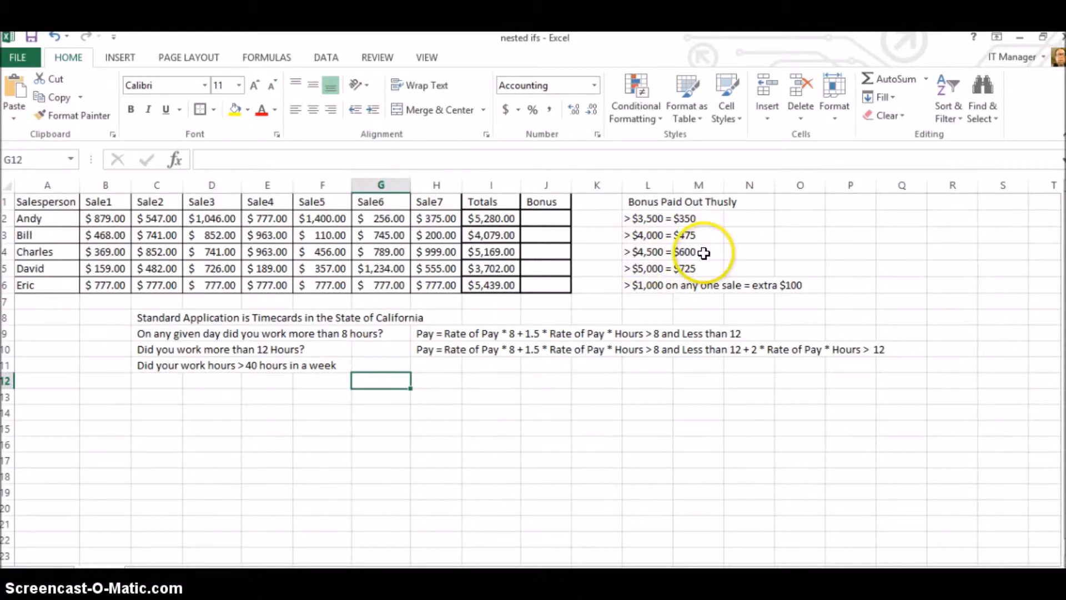
Fill the individual sales above $1,000, in cells F2, D2 and G5, with yellow.
{"action": "left_click", "coordinate": [648, 267]}
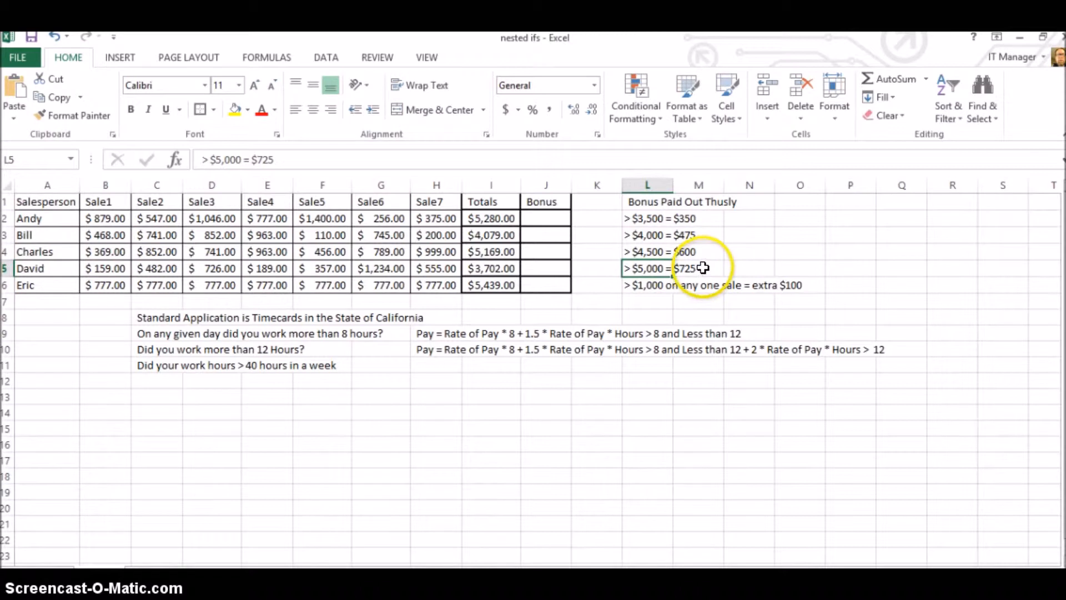
{"action": "left_click", "coordinate": [644, 286]}
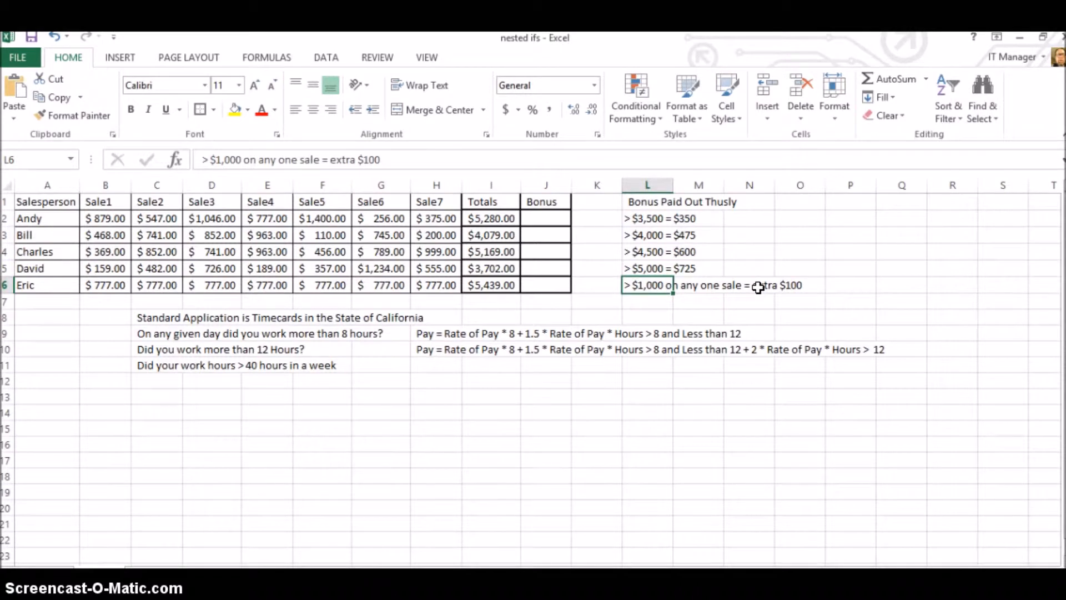
{"action": "left_click", "coordinate": [324, 218]}
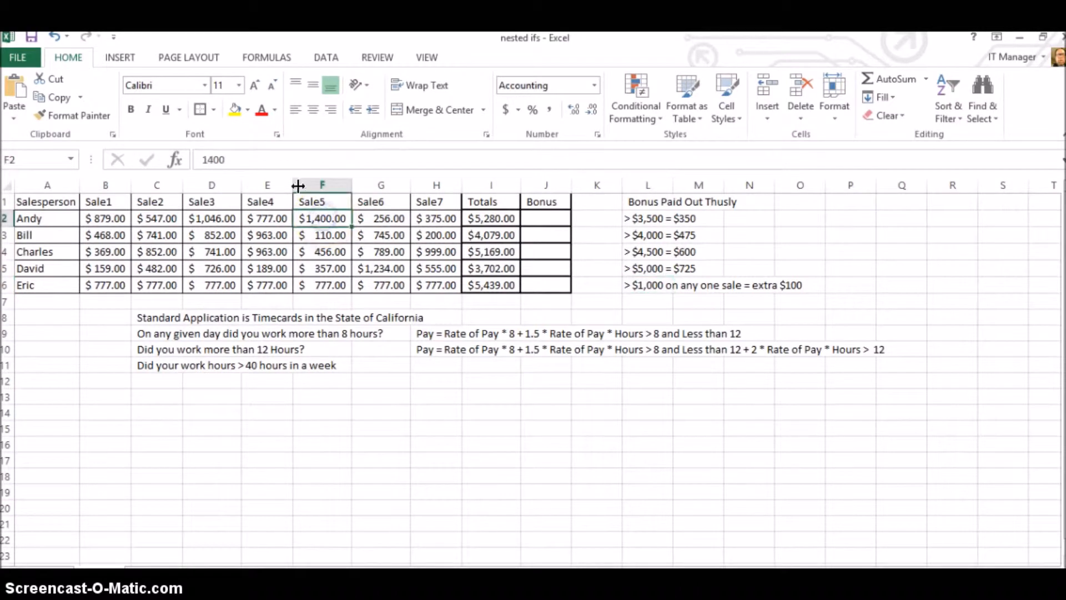
{"action": "left_click", "coordinate": [233, 108]}
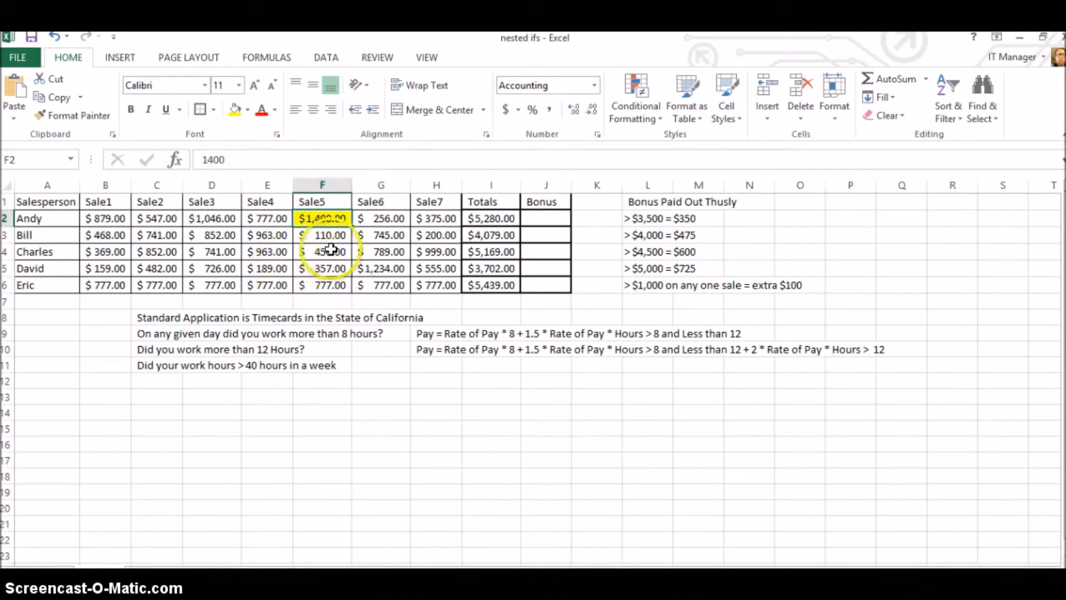
{"action": "left_click", "coordinate": [214, 218]}
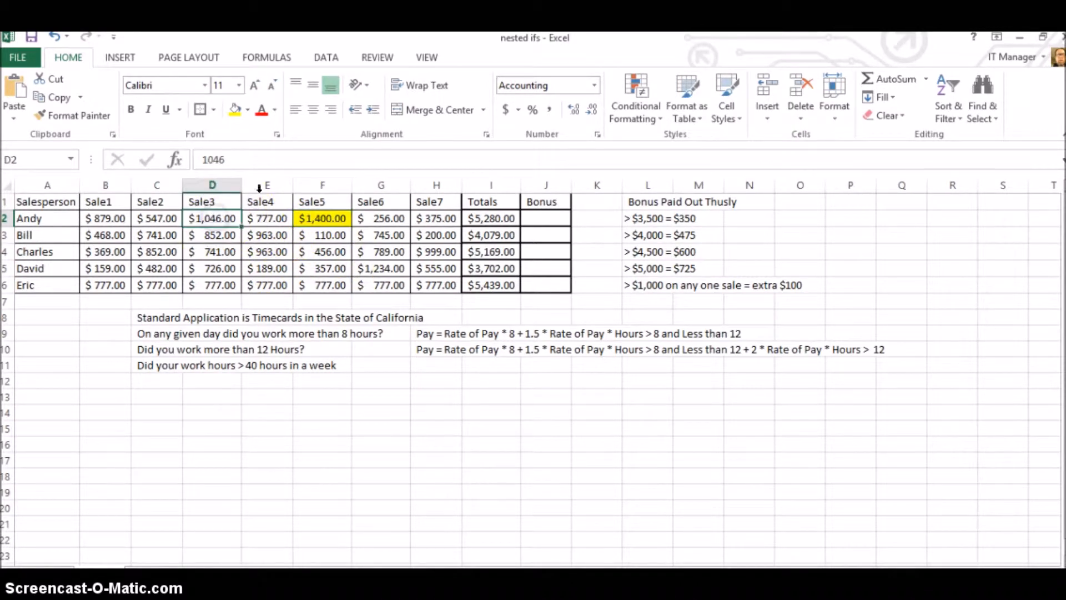
{"action": "left_click", "coordinate": [234, 109]}
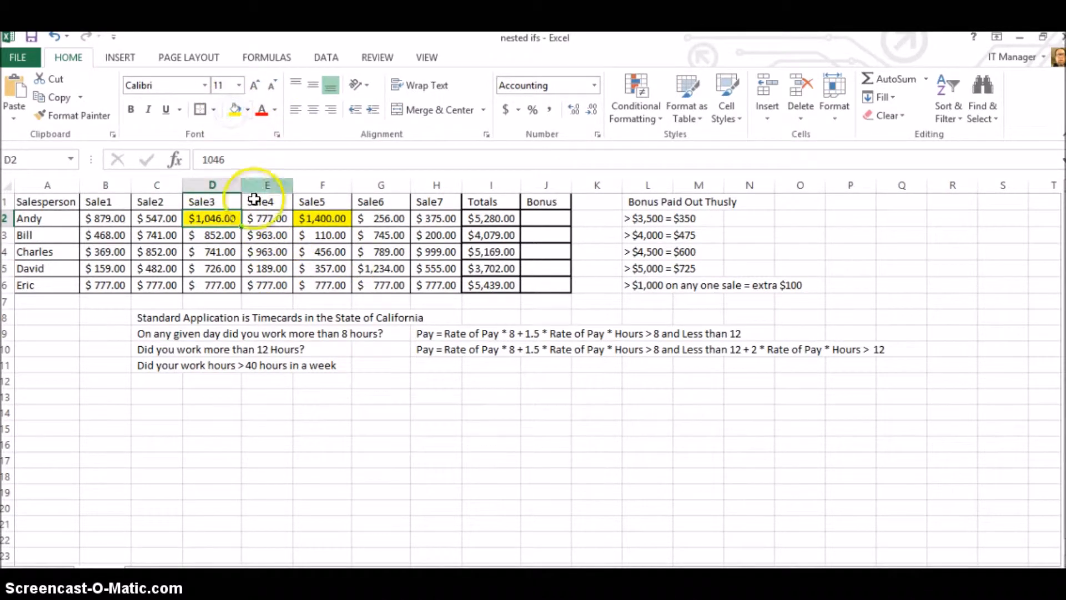
{"action": "left_click", "coordinate": [383, 268]}
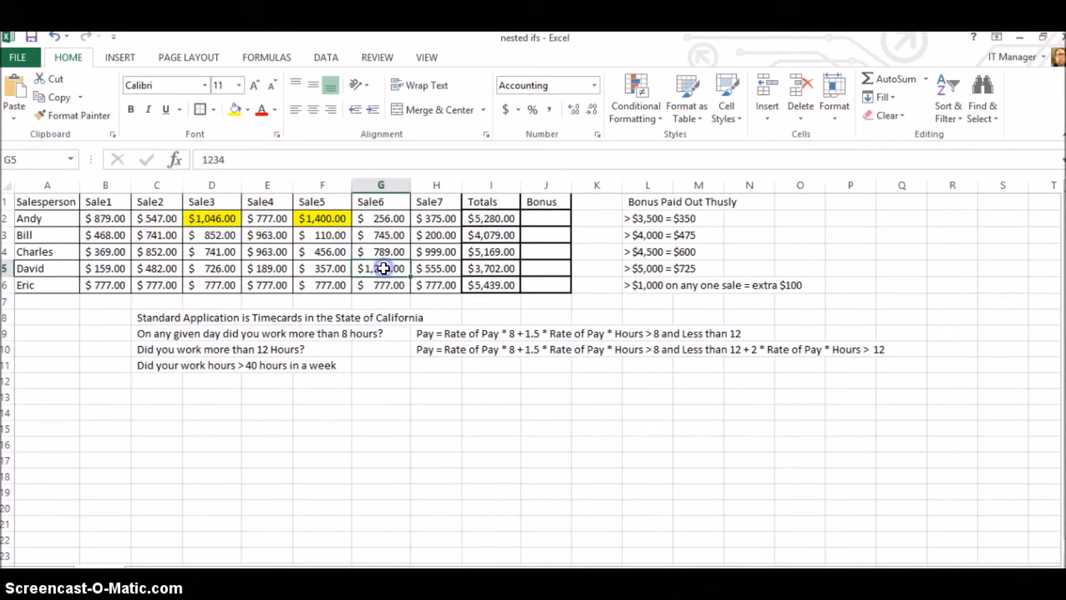
{"action": "left_click", "coordinate": [235, 109]}
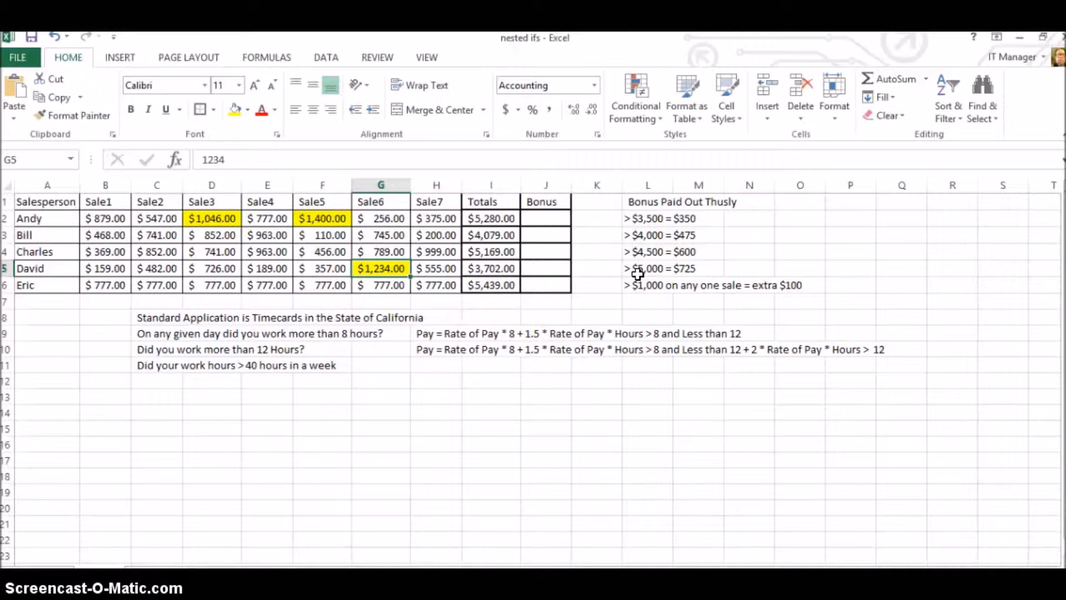
Insert an IF function in Bonus cell J2 of the first salesperson.
{"action": "left_click", "coordinate": [483, 222]}
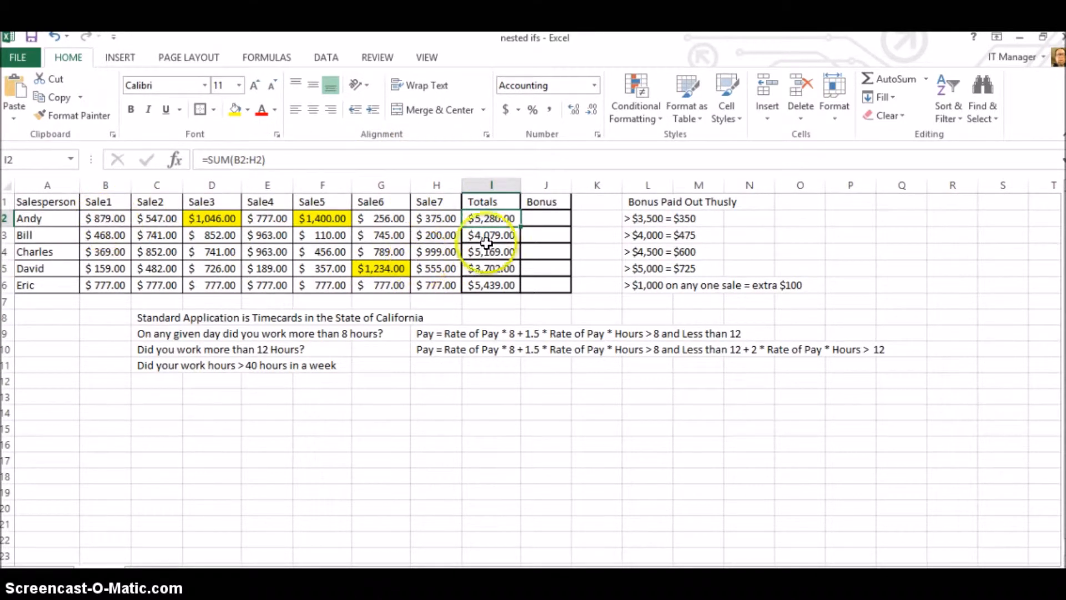
{"action": "left_click", "coordinate": [540, 218]}
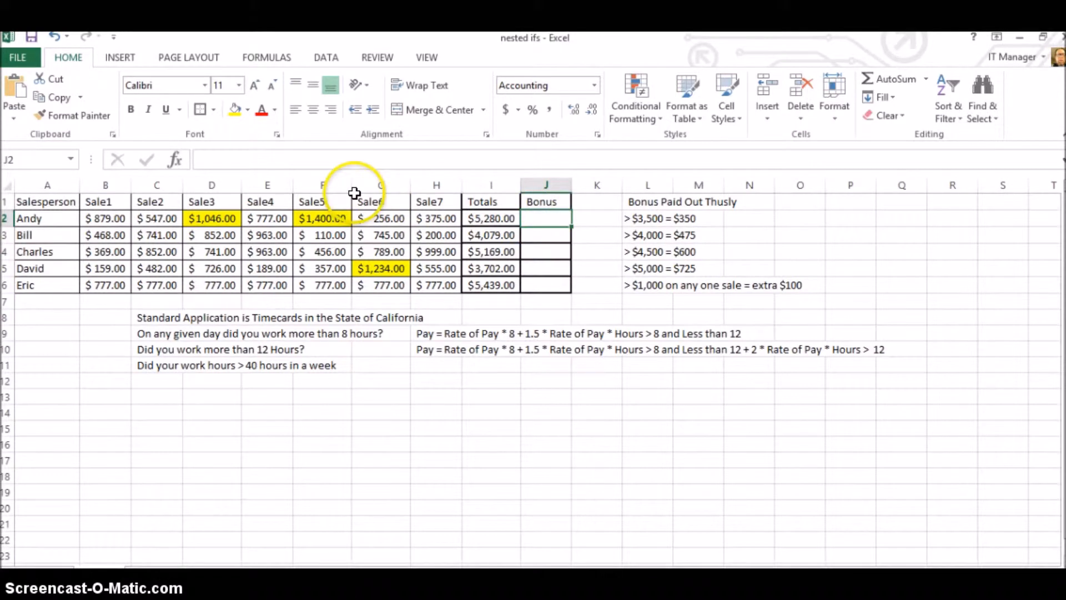
{"action": "left_click", "coordinate": [248, 160]}
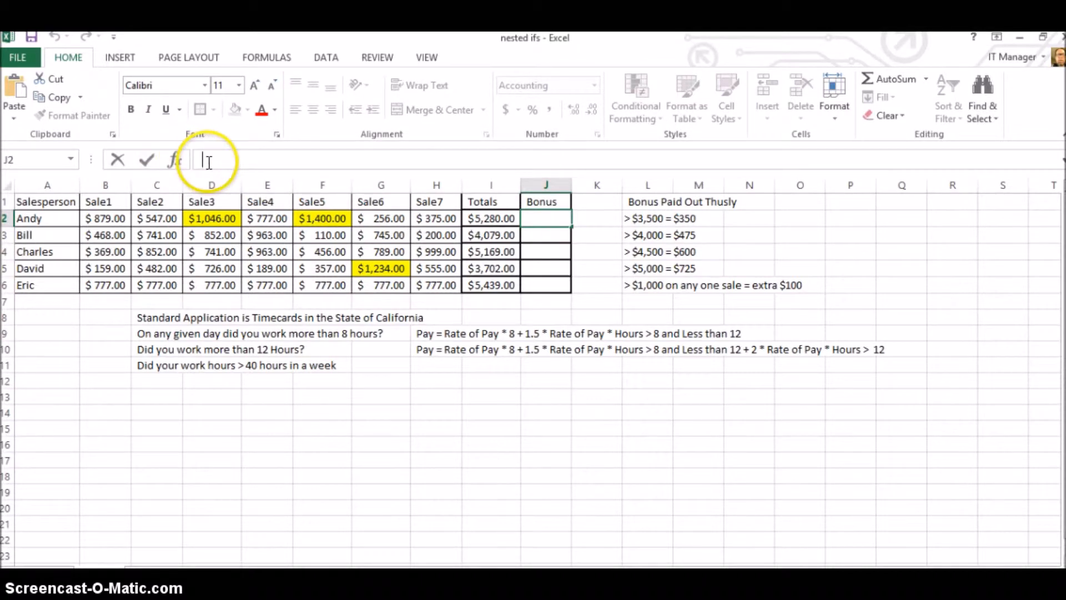
{"action": "left_click", "coordinate": [177, 161]}
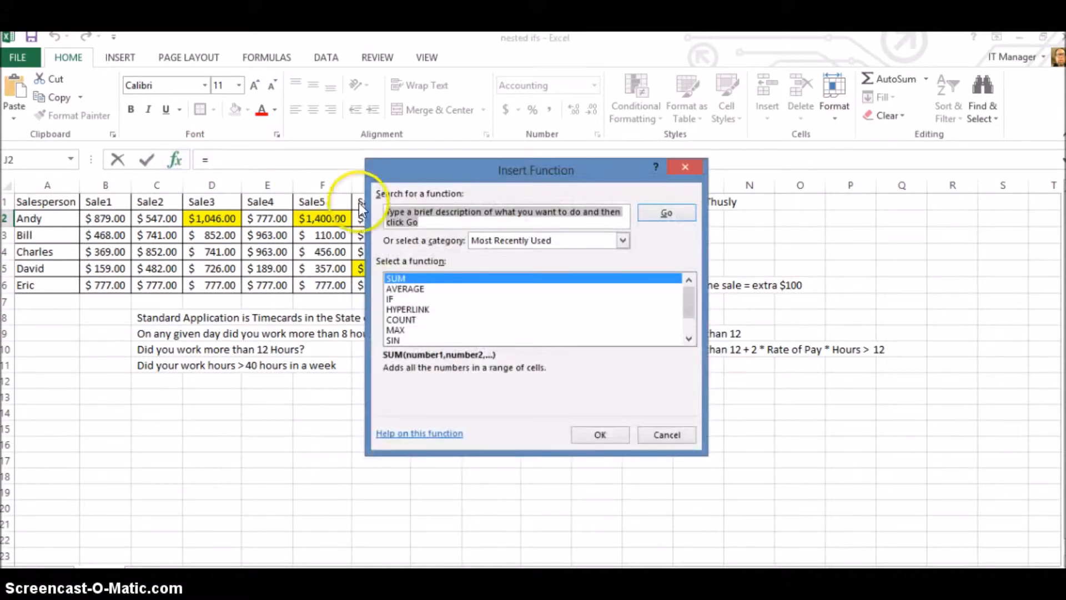
{"action": "left_click", "coordinate": [398, 299]}
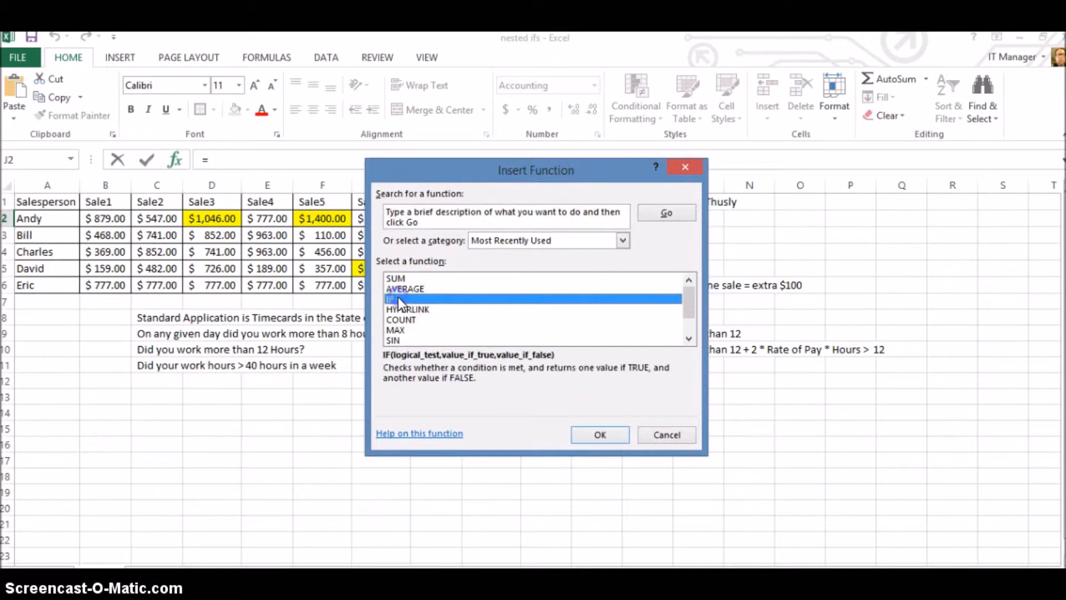
{"action": "left_click", "coordinate": [609, 433]}
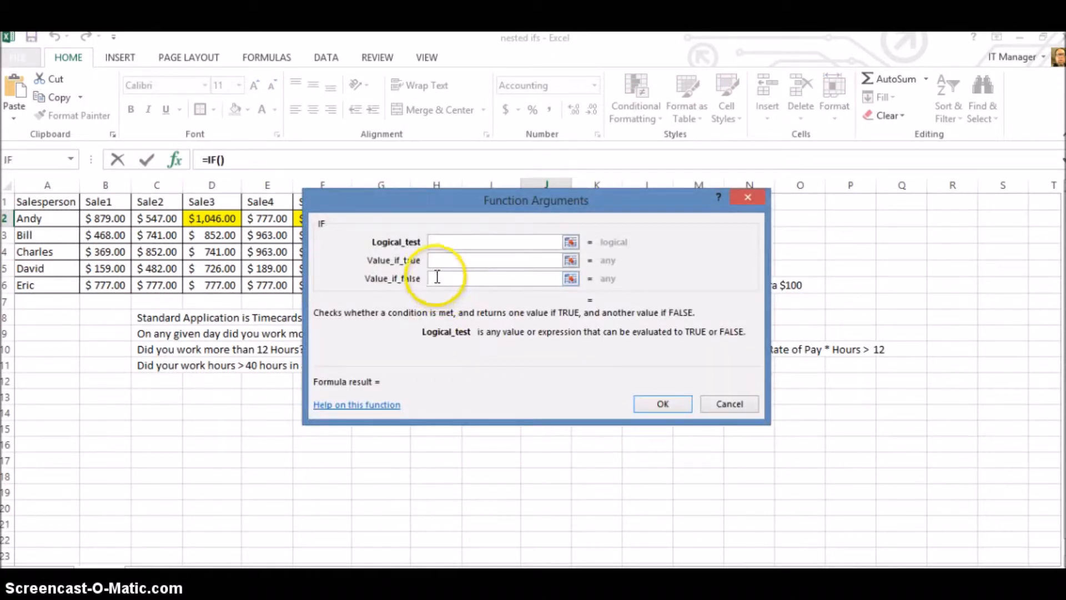
Set the IF function's logical test to I2 > 5000, using the first salesperson's total.
{"action": "left_click", "coordinate": [415, 201]}
{"action": "left_click_drag", "start_coordinate": [414, 201], "coordinate": [407, 279]}
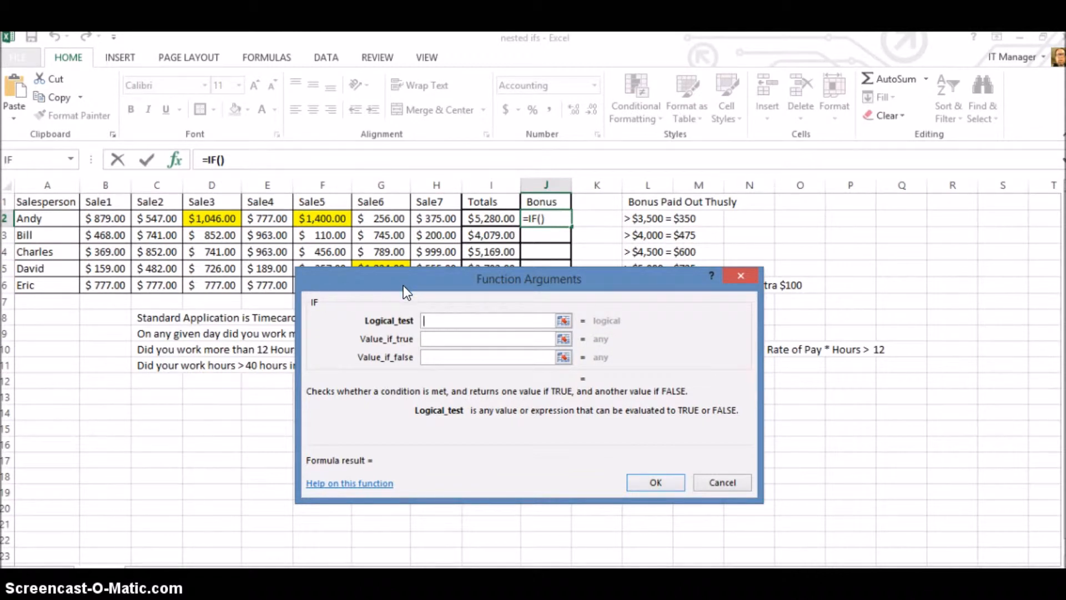
{"action": "left_click", "coordinate": [488, 223]}
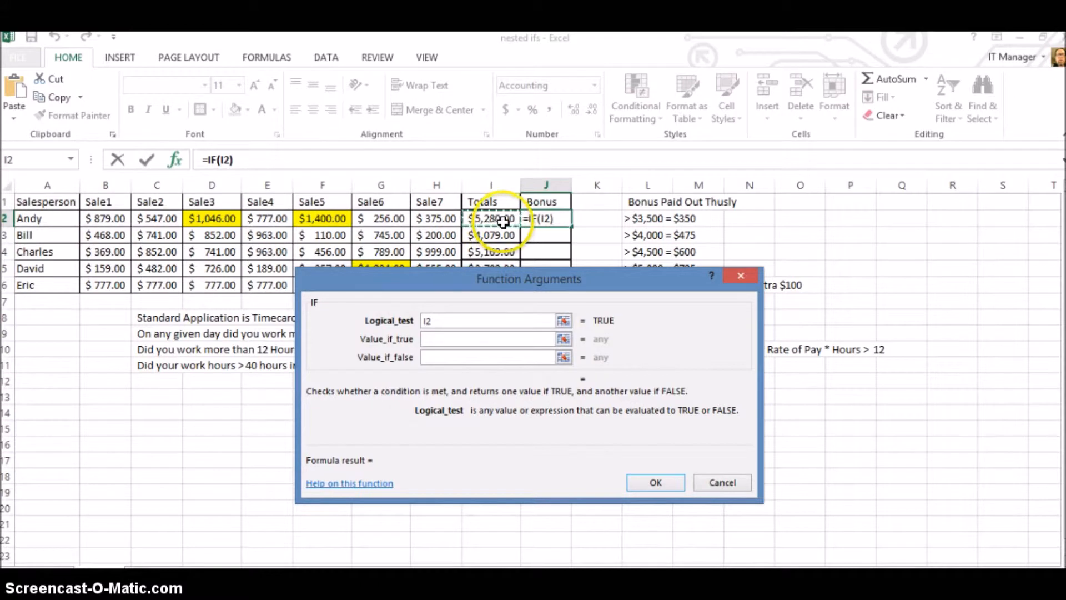
{"action": "left_click", "coordinate": [452, 341]}
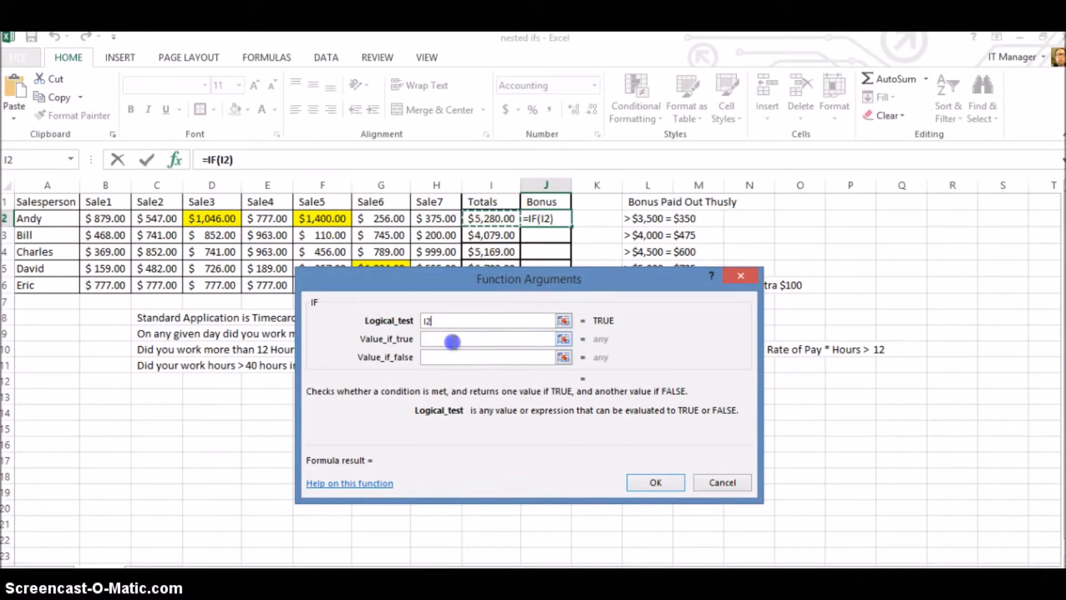
{"action": "left_click", "coordinate": [439, 319]}
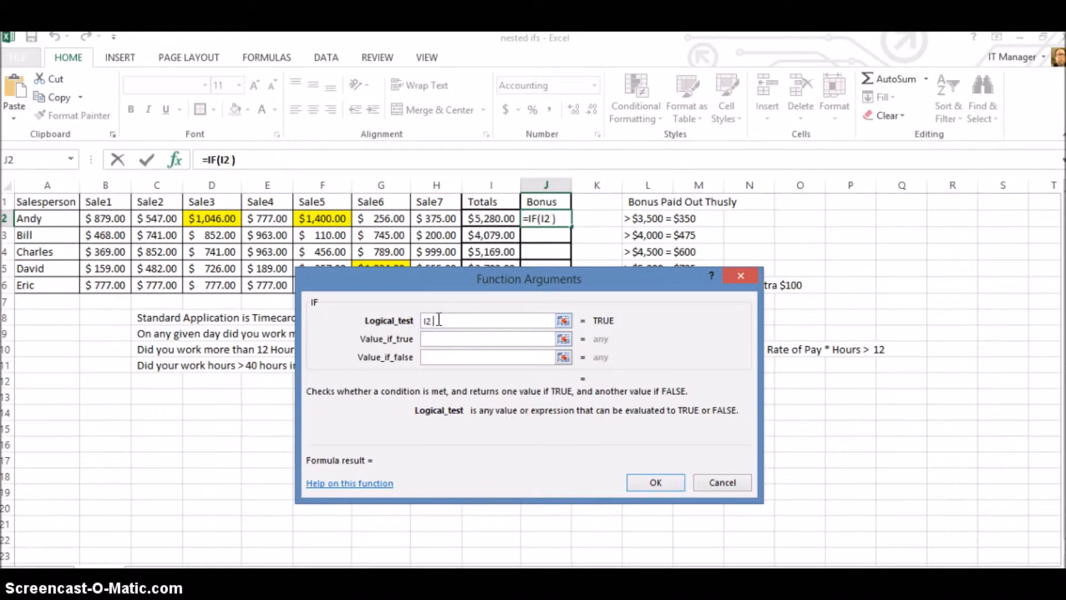
{"action": "type", "text": "> 50"}
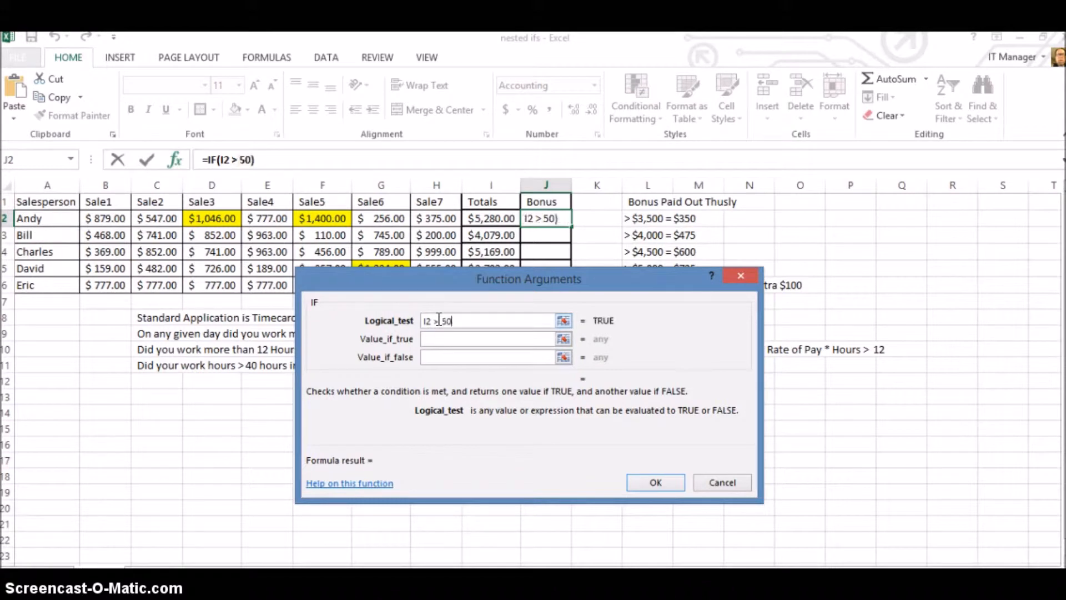
{"action": "type", "text": "00"}
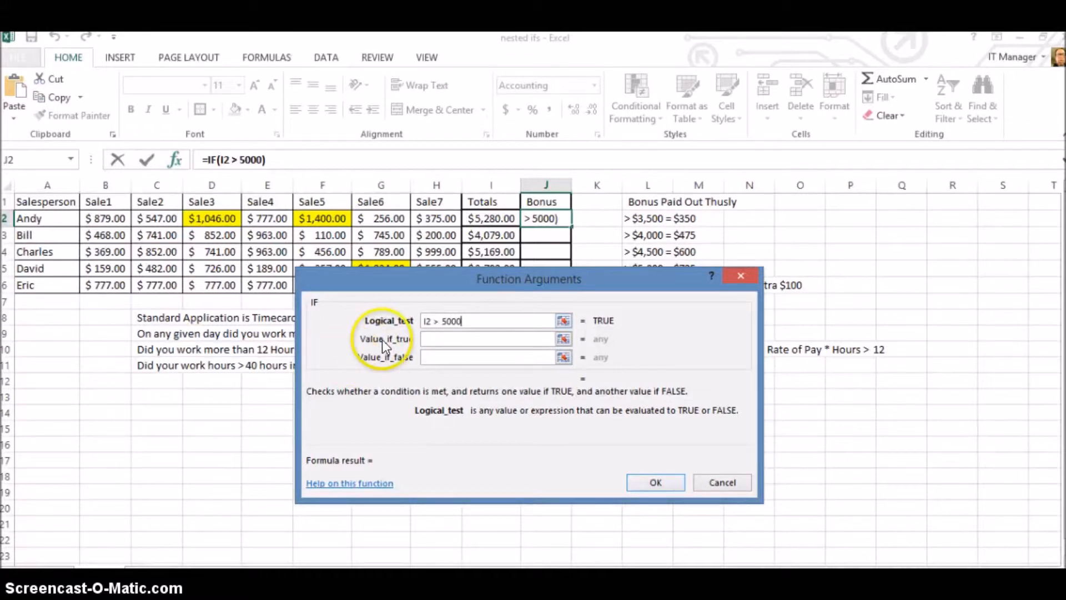
Set the IF function's value if true to 725, keeping the bonus rules in view.
{"action": "left_click", "coordinate": [439, 340]}
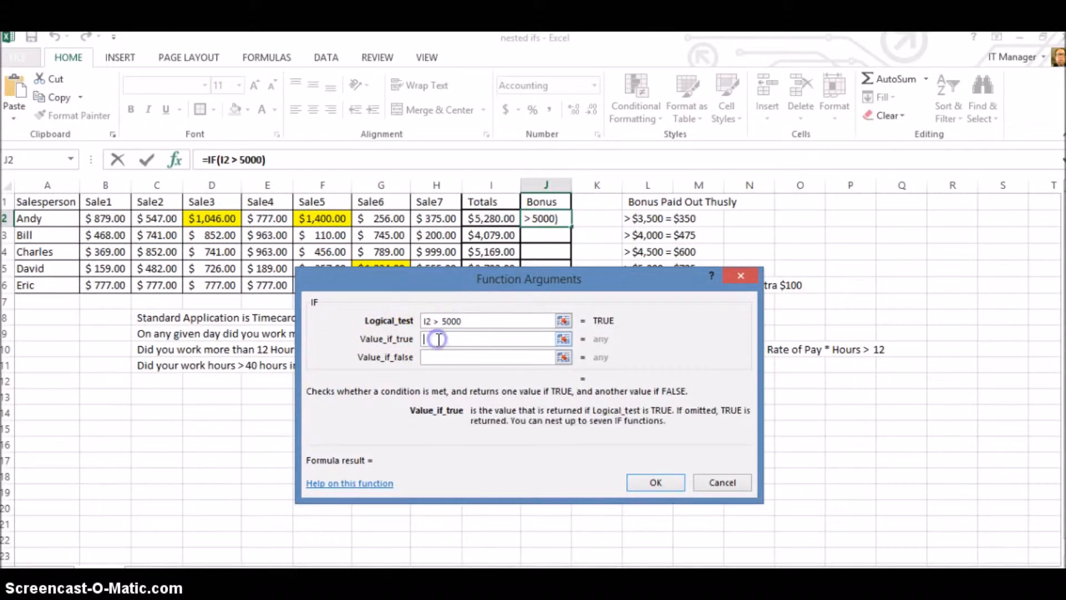
{"action": "left_click_drag", "start_coordinate": [482, 278], "coordinate": [484, 352]}
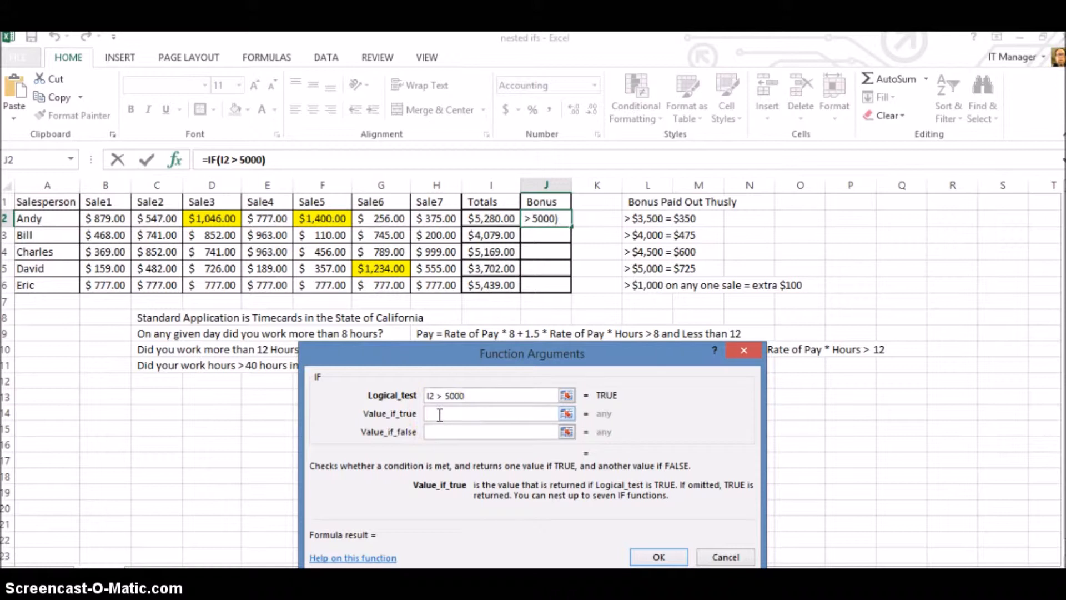
{"action": "type", "text": "725"}
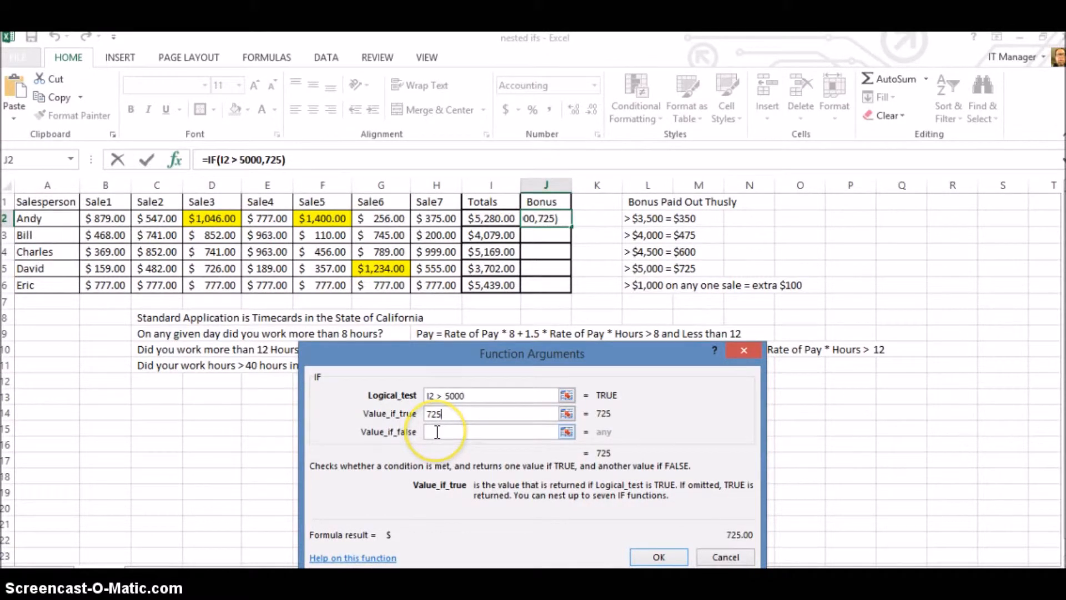
{"action": "left_click", "coordinate": [437, 431]}
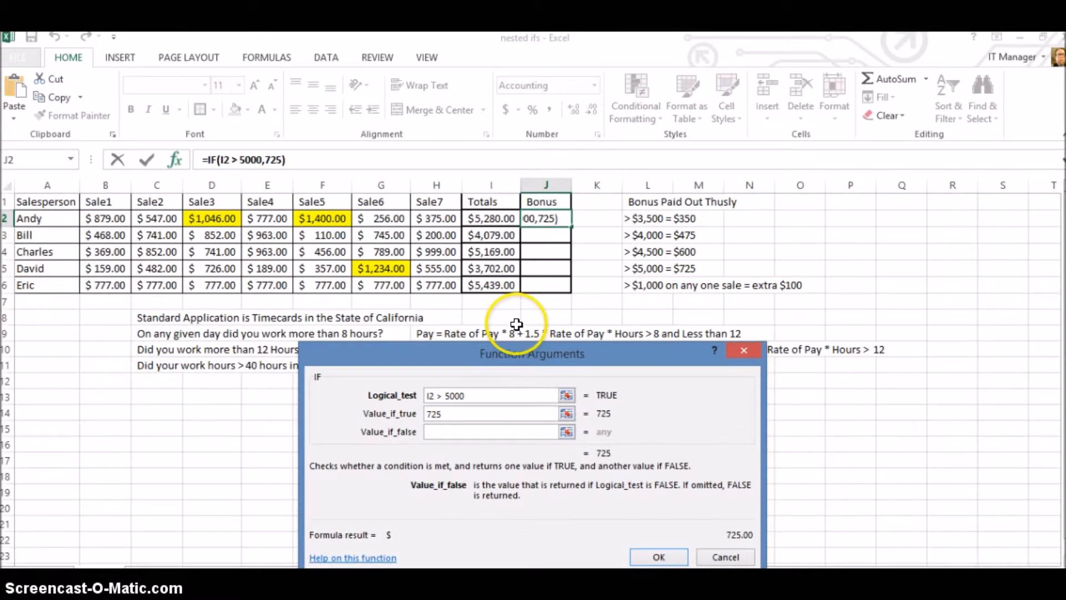
{"action": "left_click", "coordinate": [479, 219]}
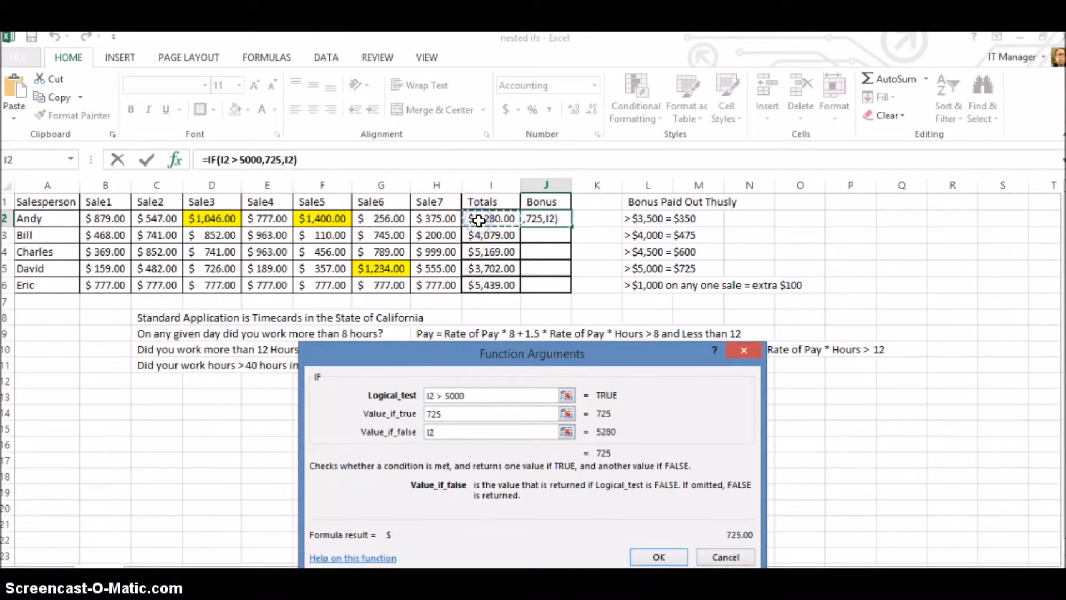
{"action": "left_click", "coordinate": [429, 433]}
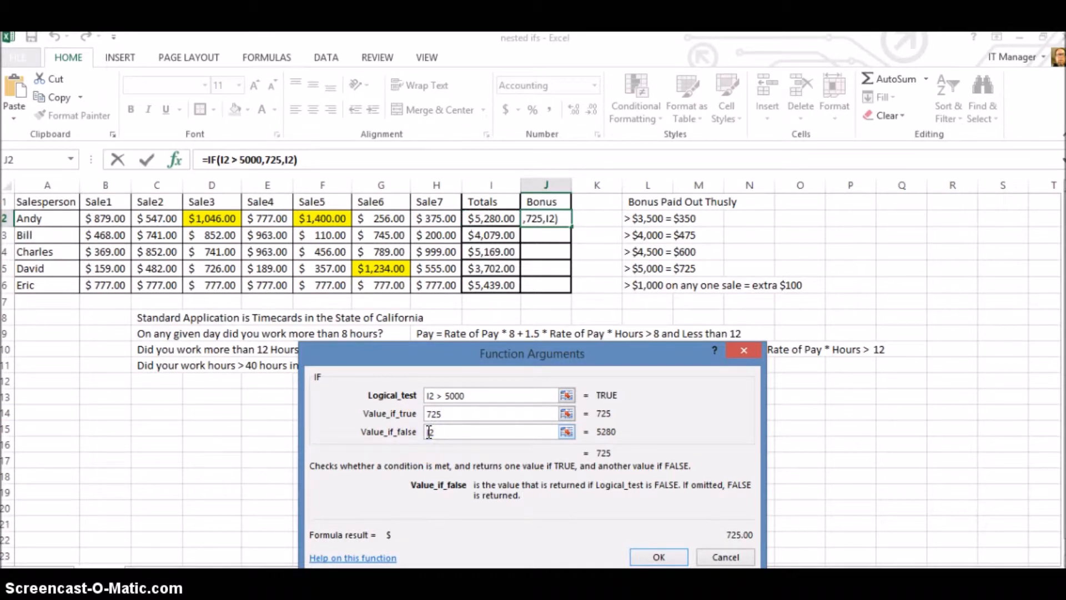
{"action": "type", "text": "if "}
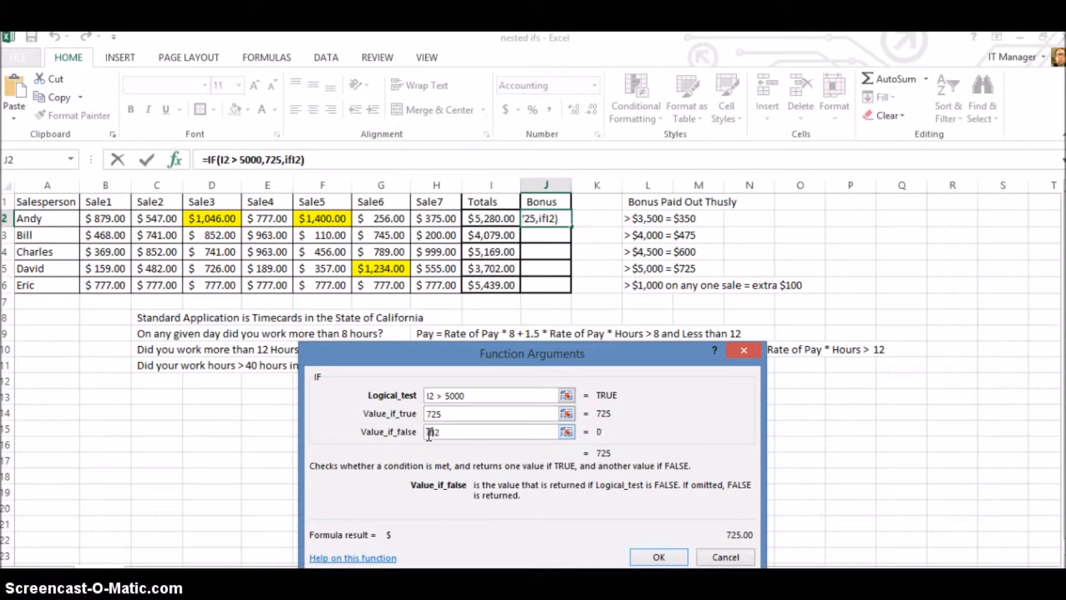
{"action": "type", "text": "(I2"}
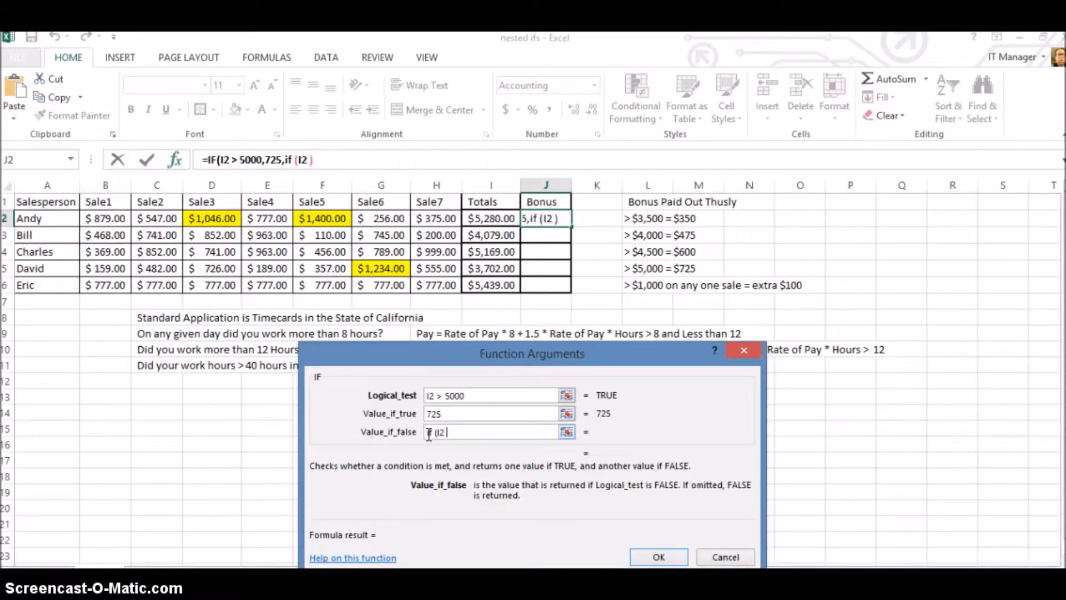
{"action": "type", "text": " > 4500"}
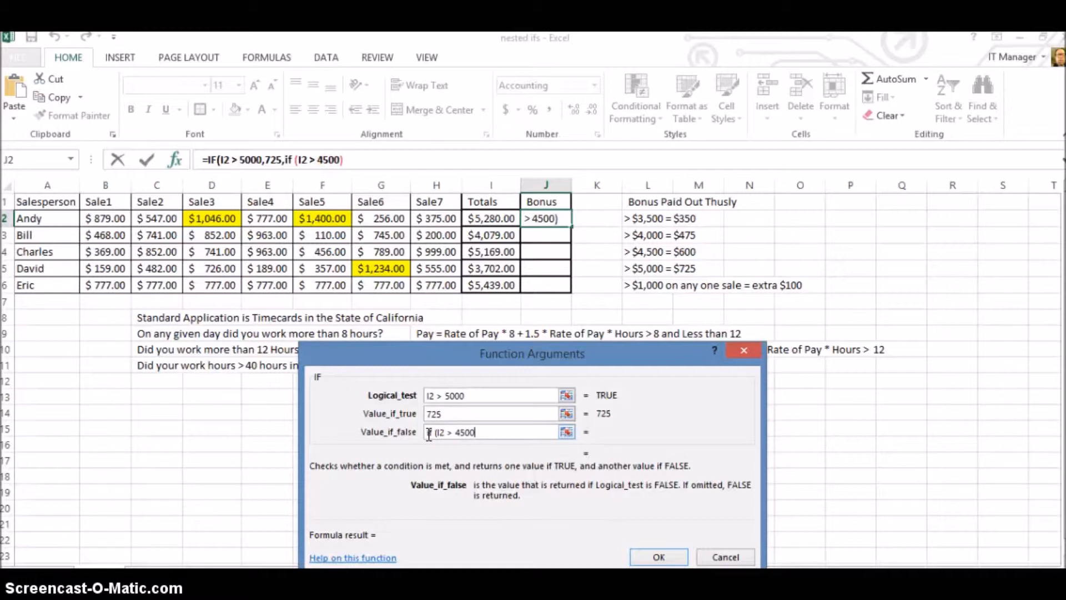
{"action": "type", "text": ")"}
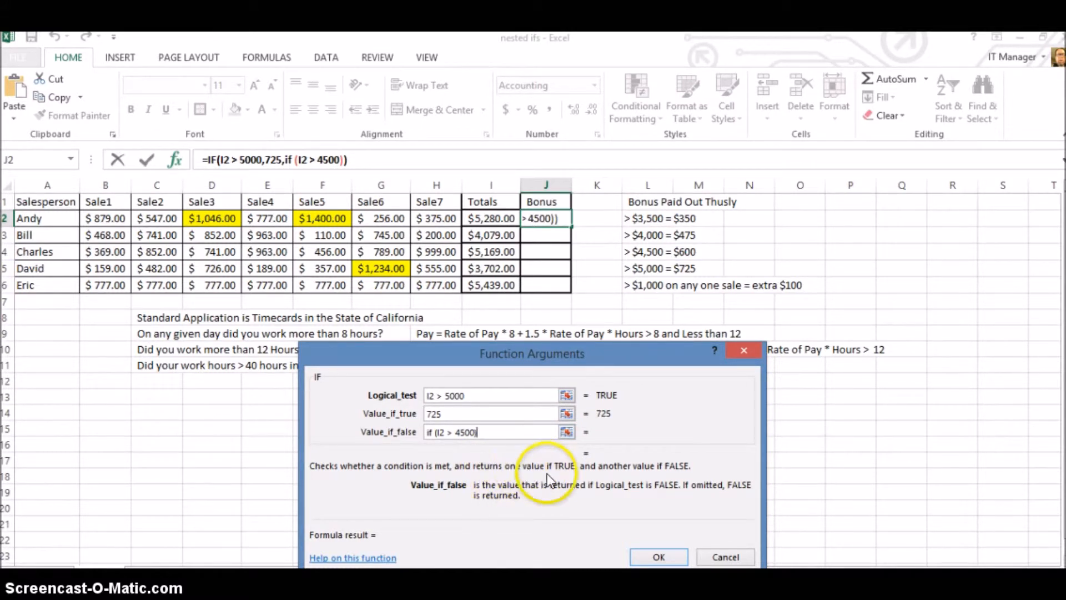
{"action": "left_click", "coordinate": [708, 555]}
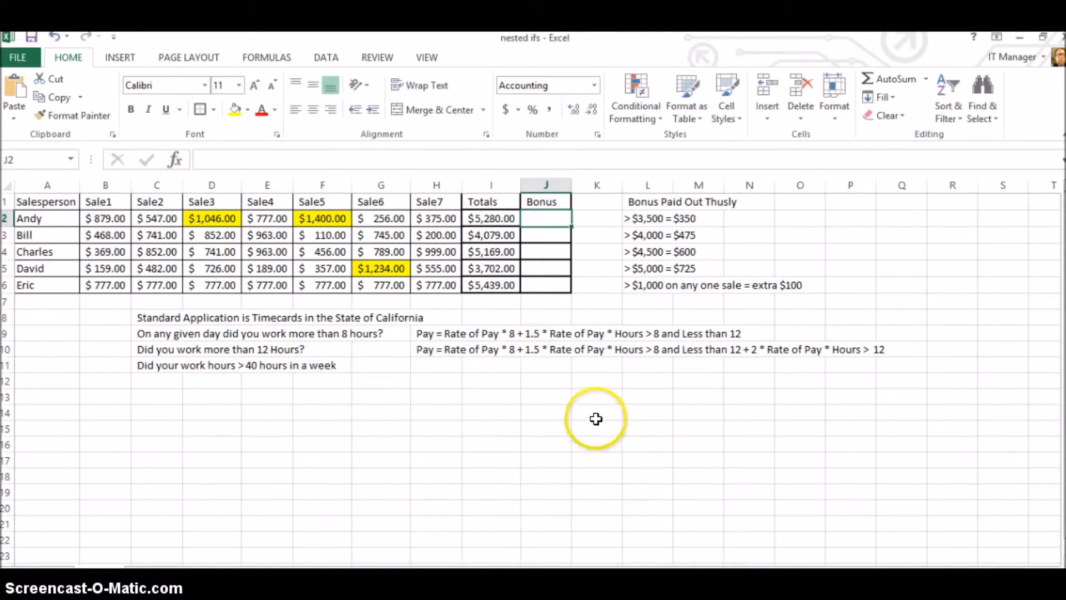
Start an IF formula directly in Bonus cell J2 that tests I2>5000 and returns 725 if true.
{"action": "left_click", "coordinate": [534, 219]}
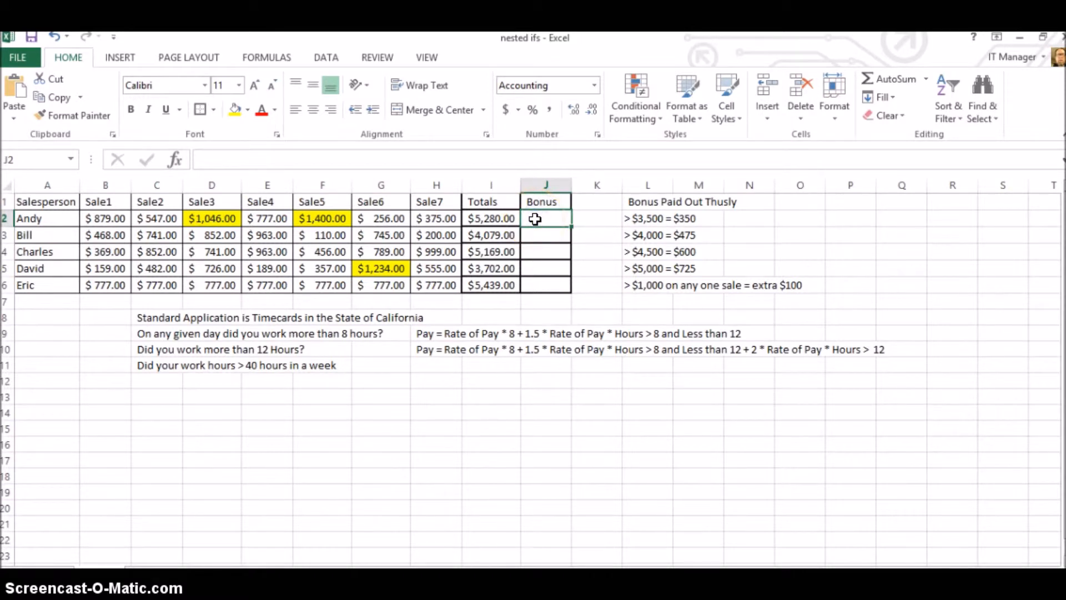
{"action": "type", "text": "="}
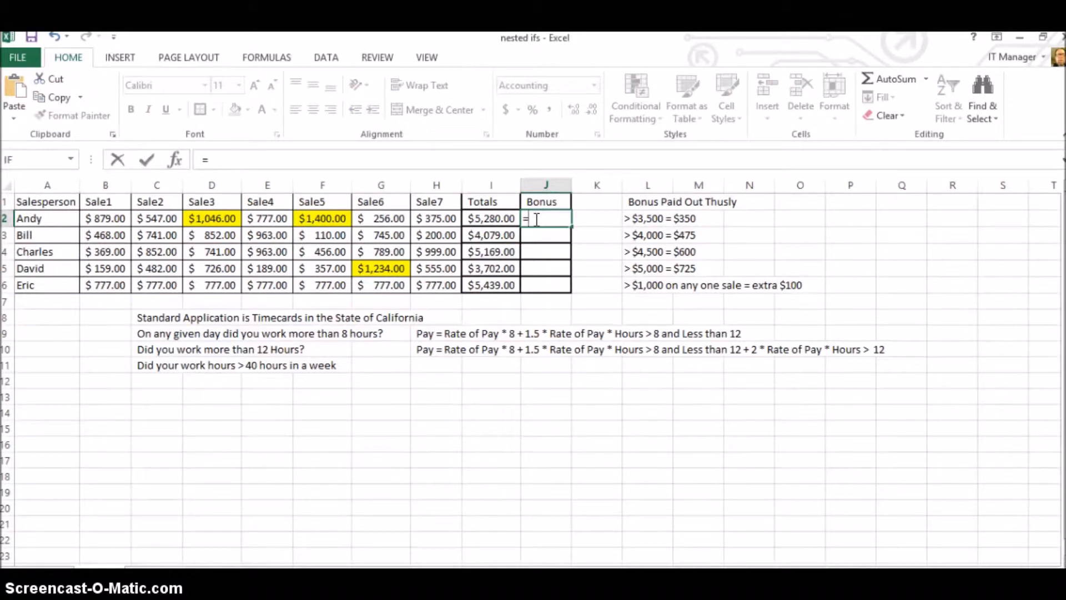
{"action": "type", "text": "if("}
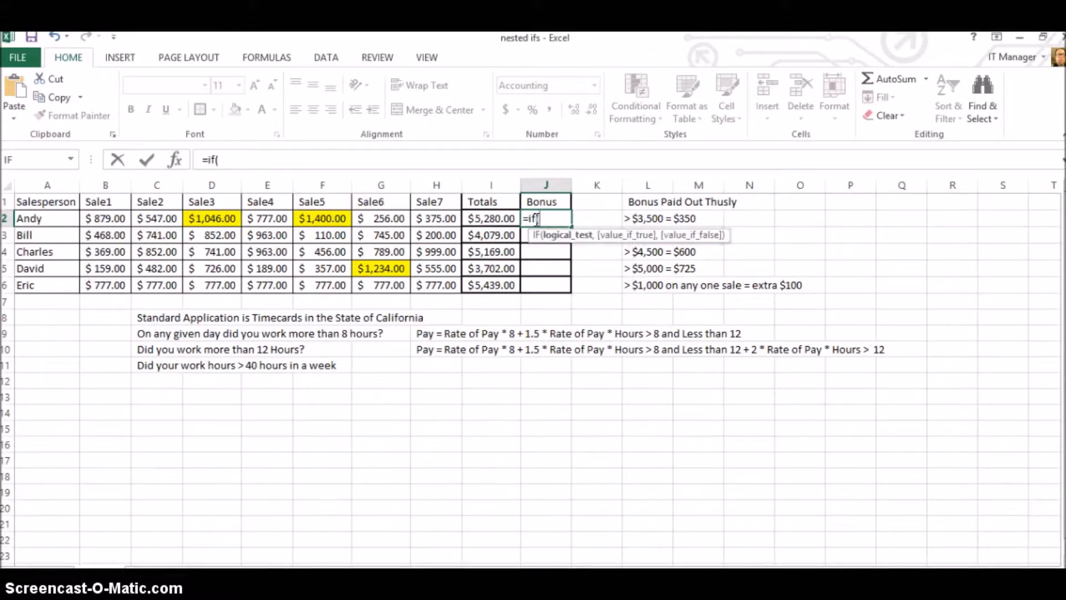
{"action": "key", "text": "Left"}
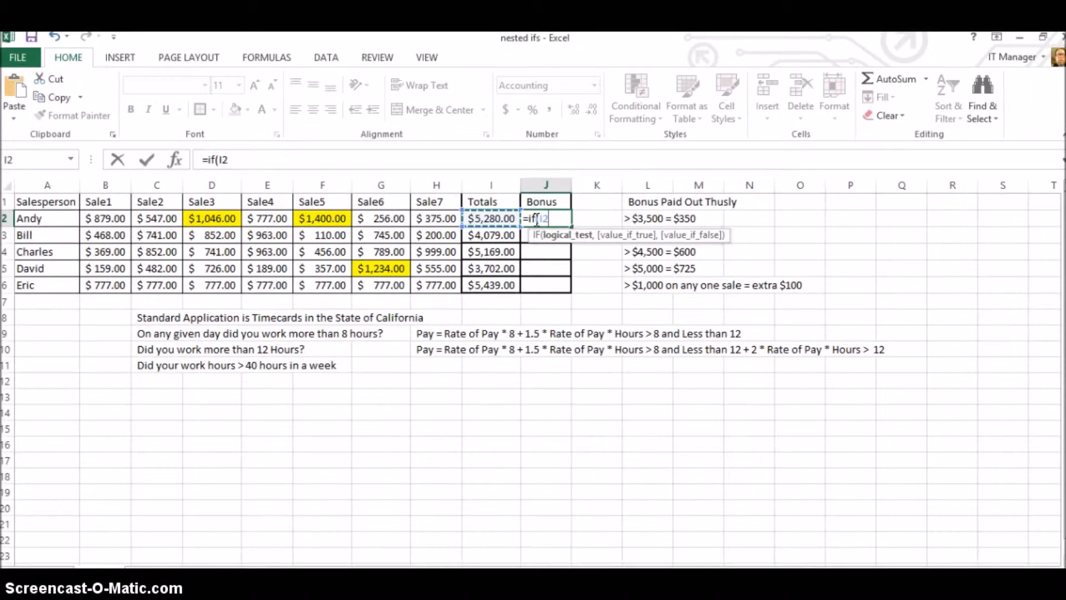
{"action": "type", "text": ">5000,"}
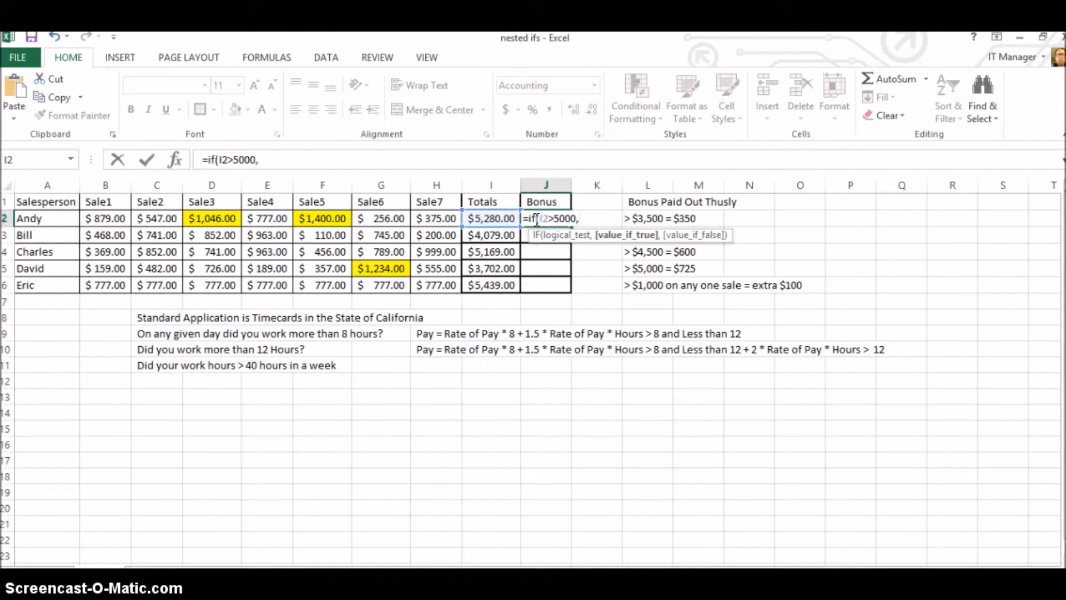
{"action": "type", "text": "725,"}
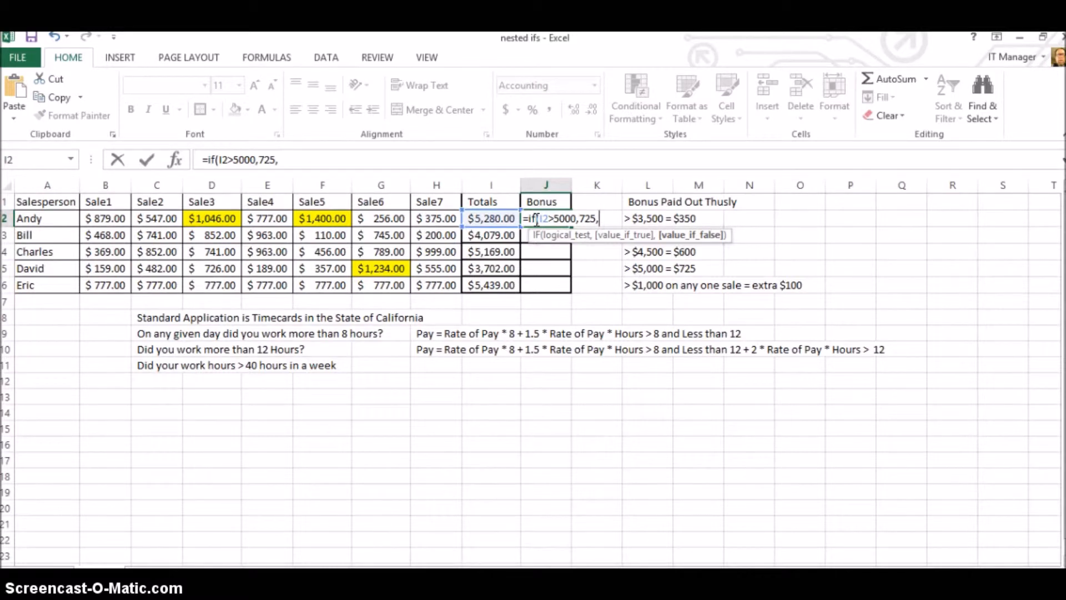
Nest a second IF as the J2 formula's false value, testing I2>4500 and returning 600.
{"action": "type", "text": "if"}
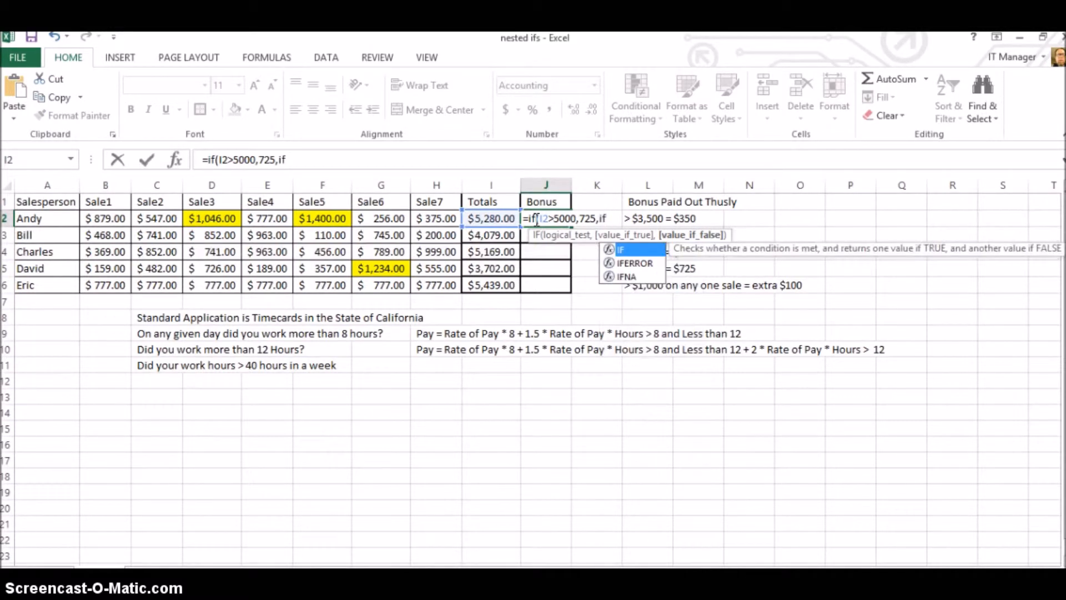
{"action": "type", "text": "("}
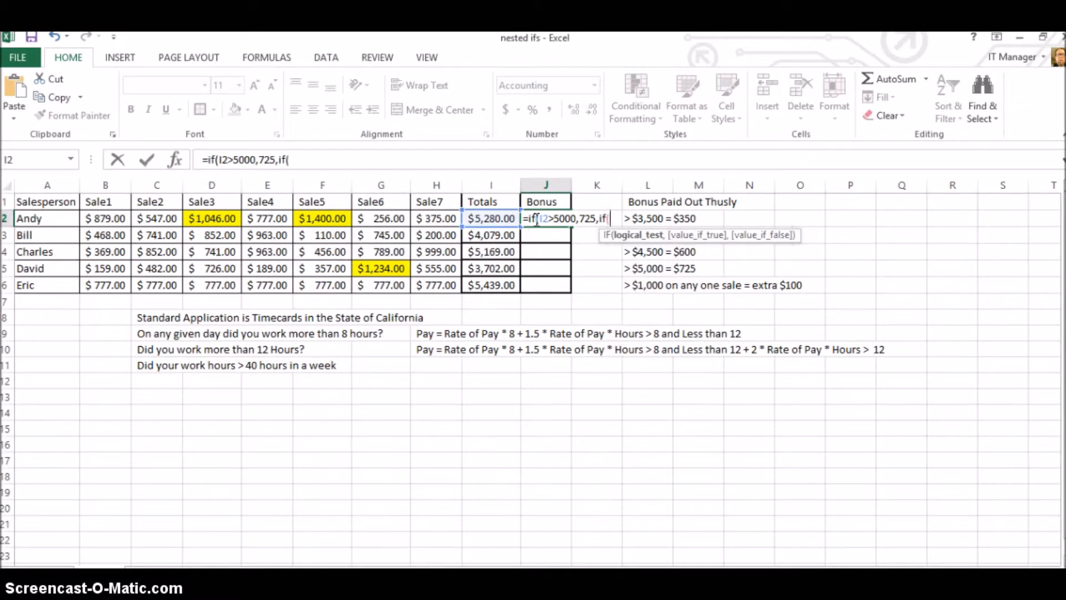
{"action": "key", "text": "Left"}
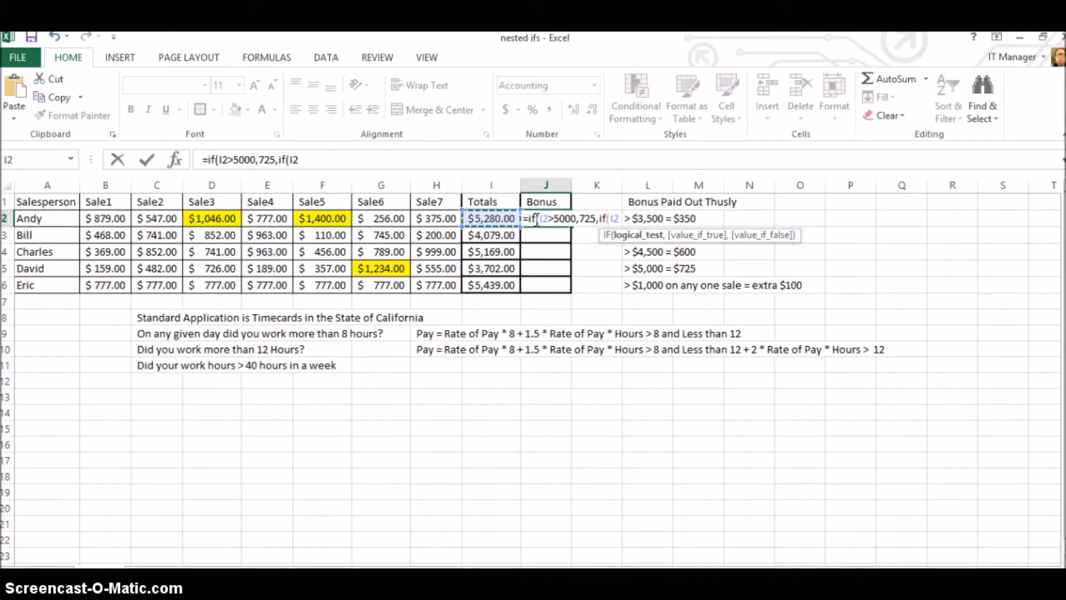
{"action": "type", "text": ">"}
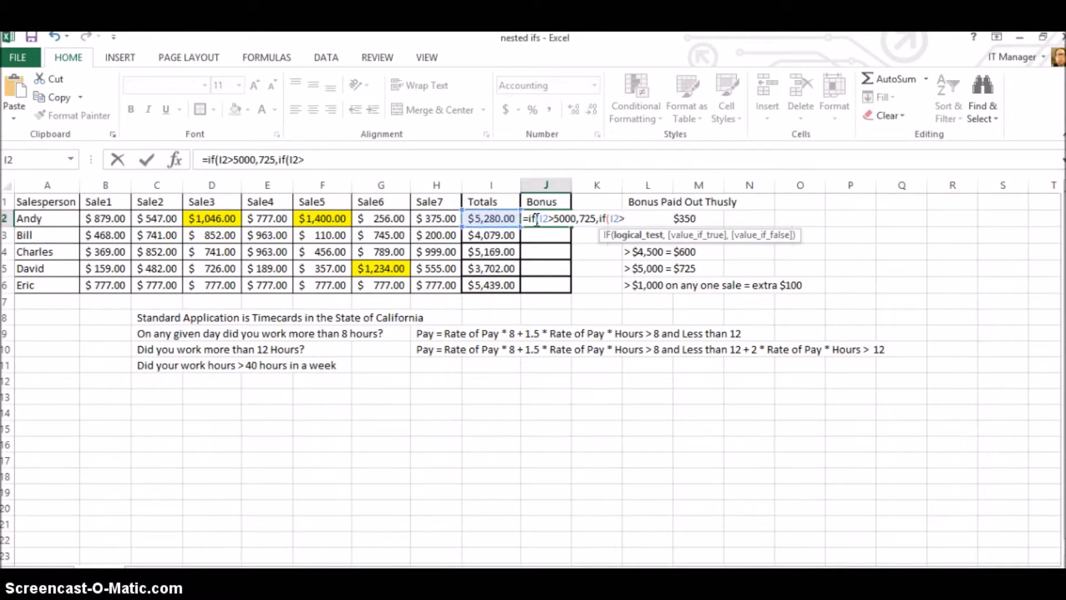
{"action": "type", "text": "4500,"}
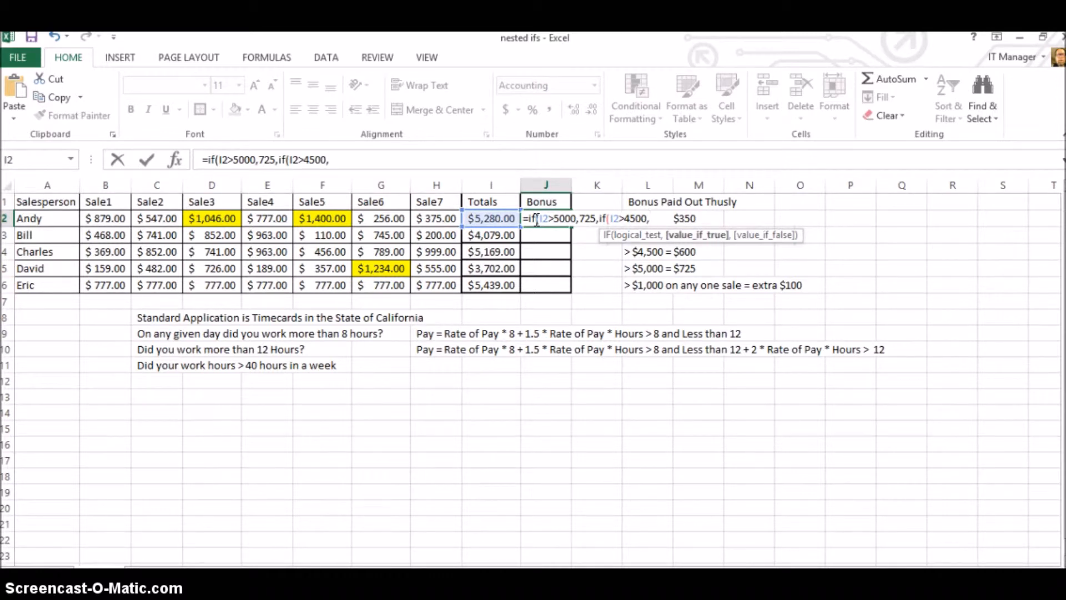
{"action": "type", "text": "600,"}
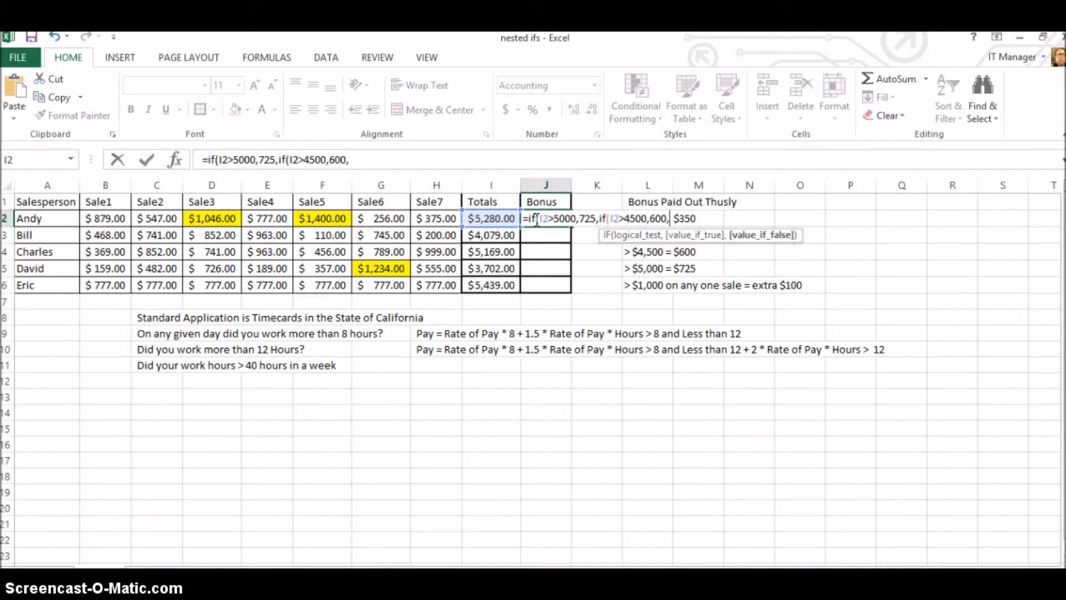
Nest a third IF in the J2 formula that tests I2>4000 and returns 425.
{"action": "type", "text": "if("}
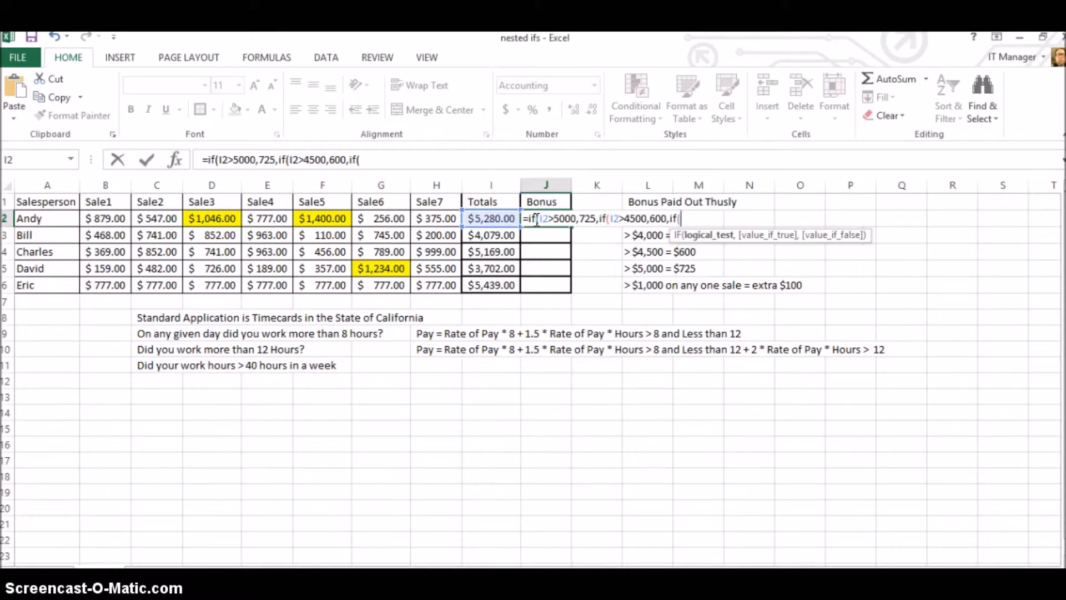
{"action": "key", "text": "Left"}
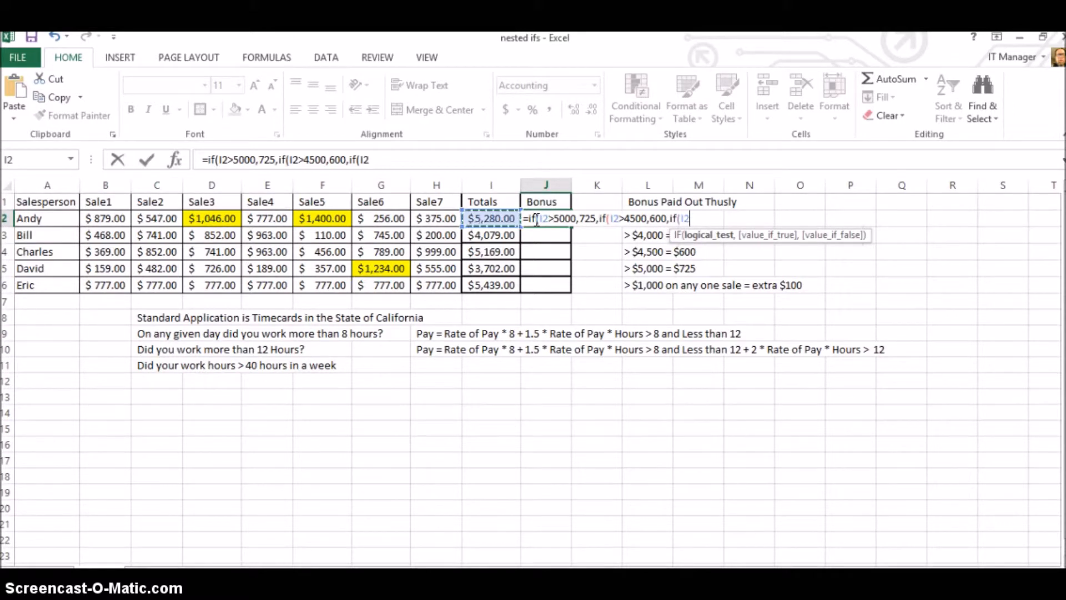
{"action": "type", "text": ">4000"}
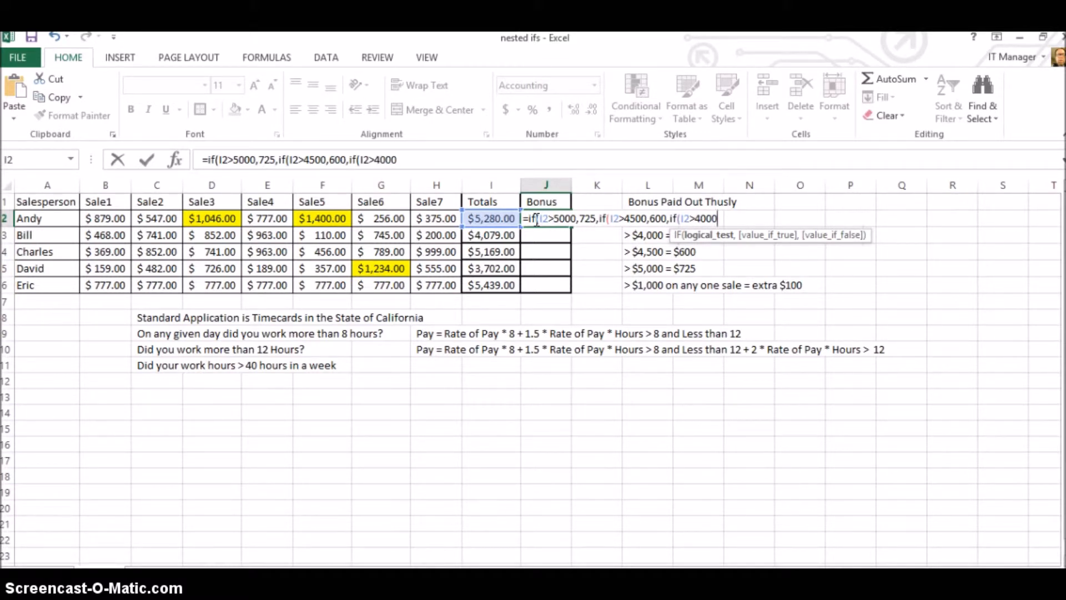
{"action": "type", "text": ","}
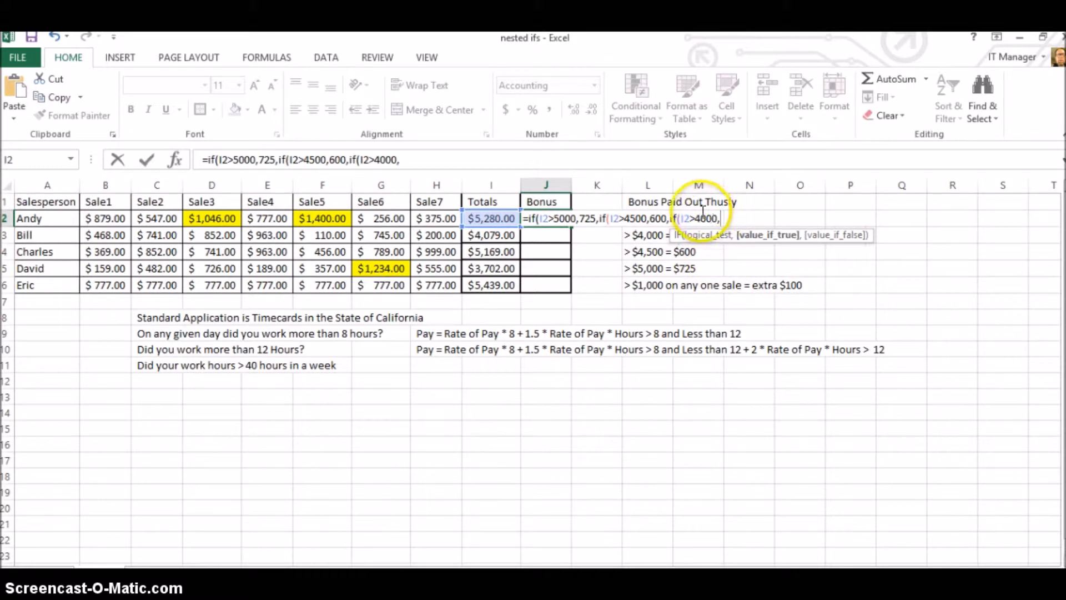
{"action": "type", "text": "425"}
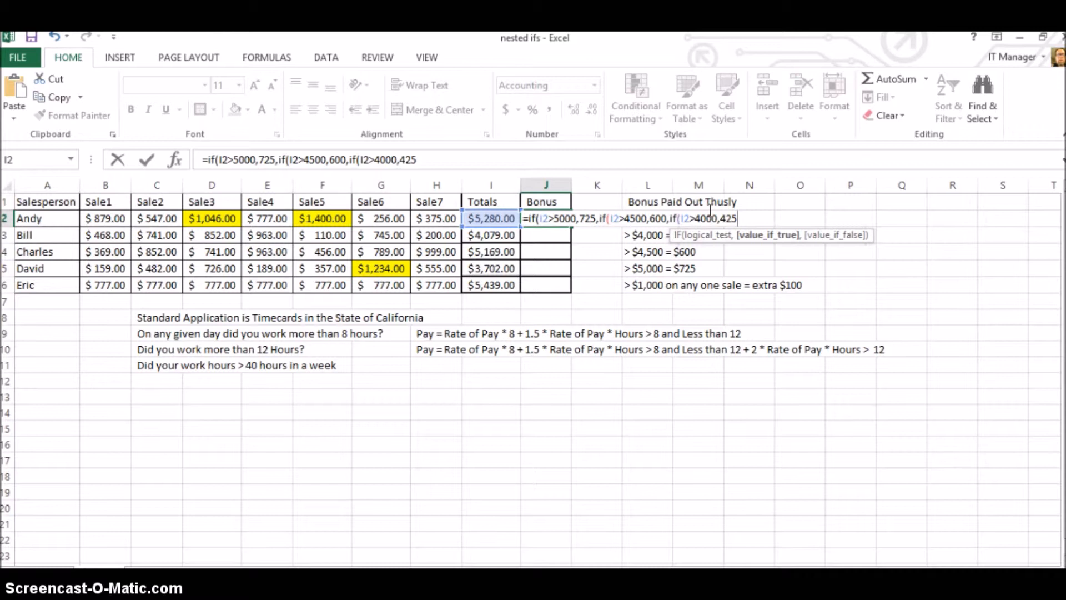
{"action": "type", "text": ","}
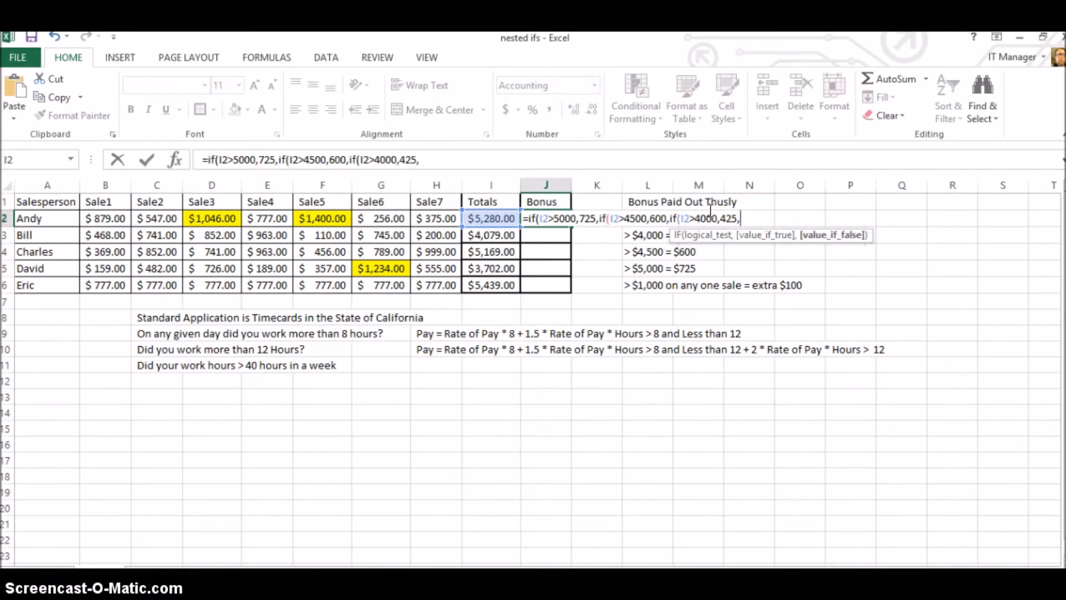
{"action": "type", "text": "if"}
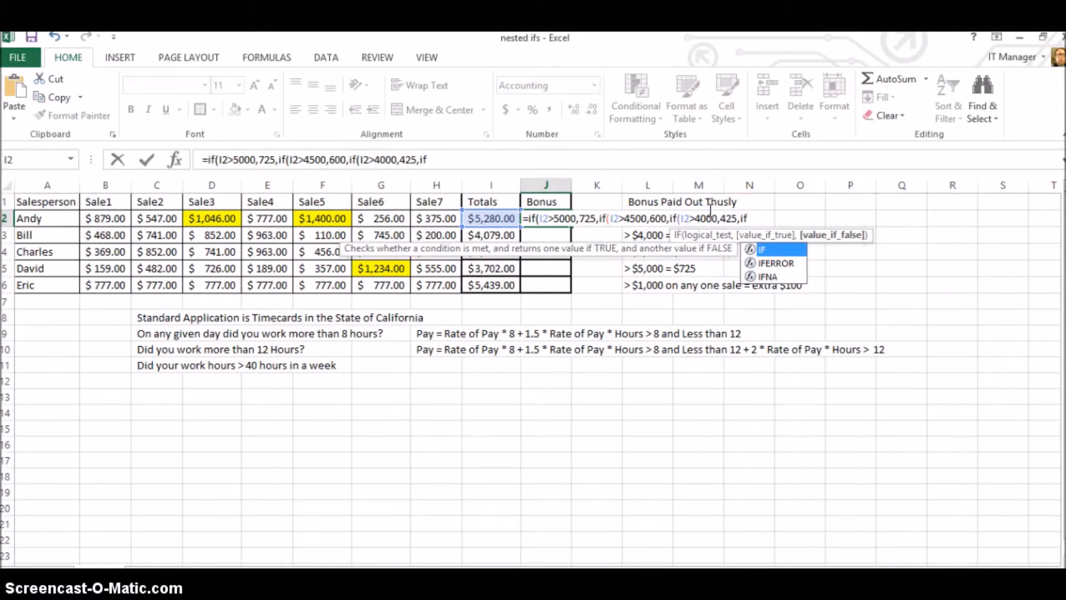
{"action": "type", "text": "("}
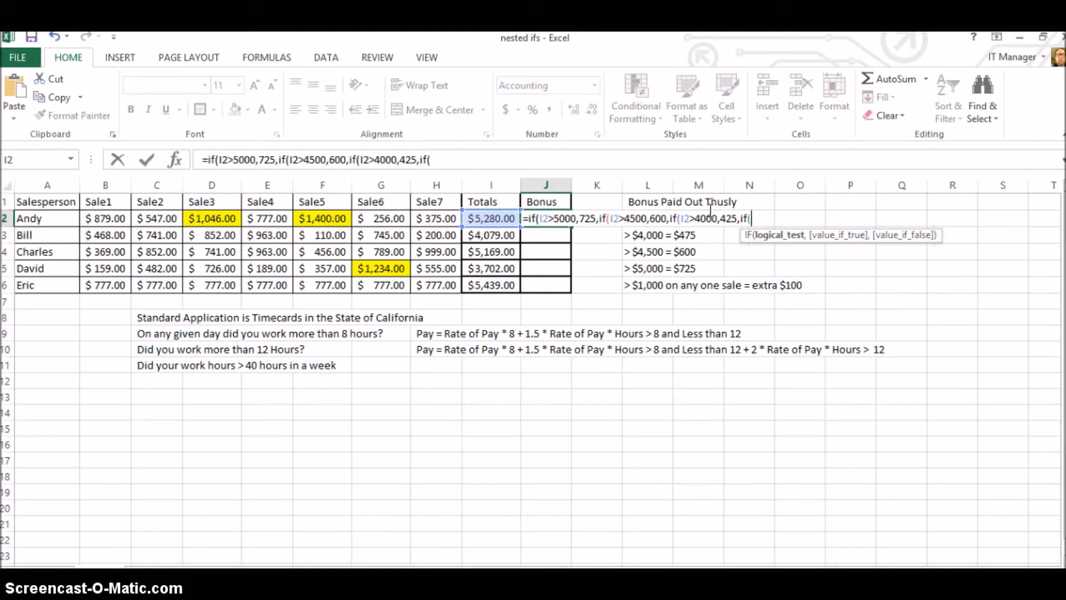
Nest a fourth IF in the J2 formula that tests I2>3000 and returns 300, and close its parenthesis.
{"action": "key", "text": "Left"}
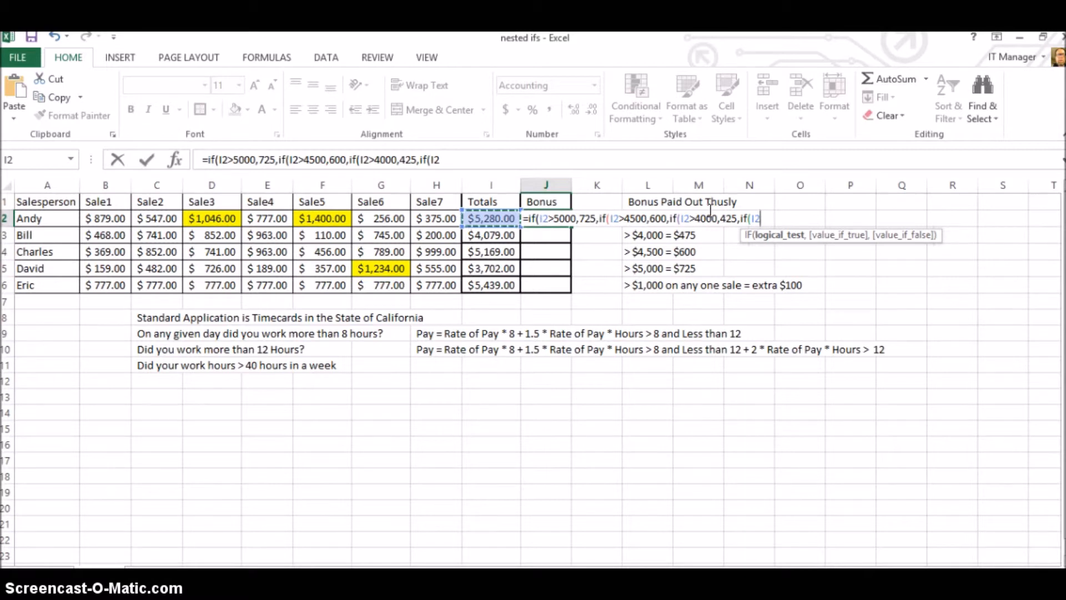
{"action": "type", "text": ">3000"}
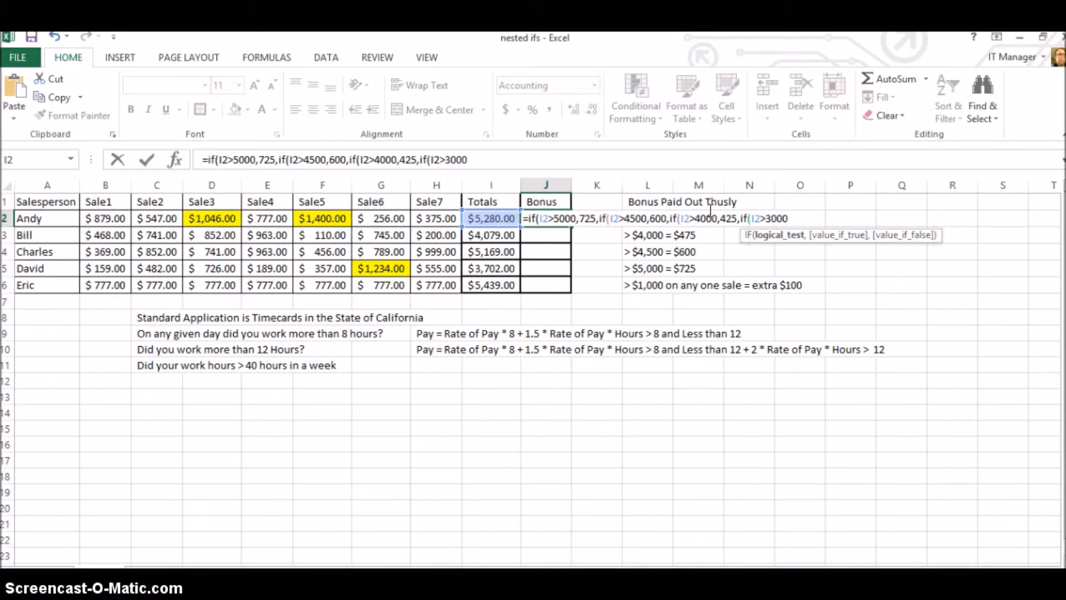
{"action": "type", "text": ","}
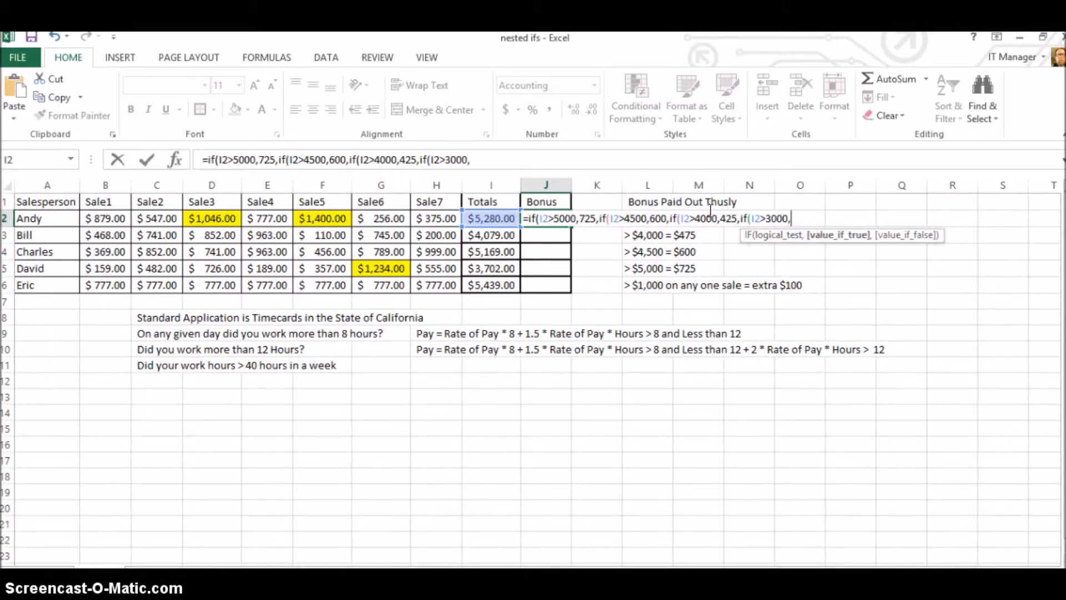
{"action": "type", "text": "300)"}
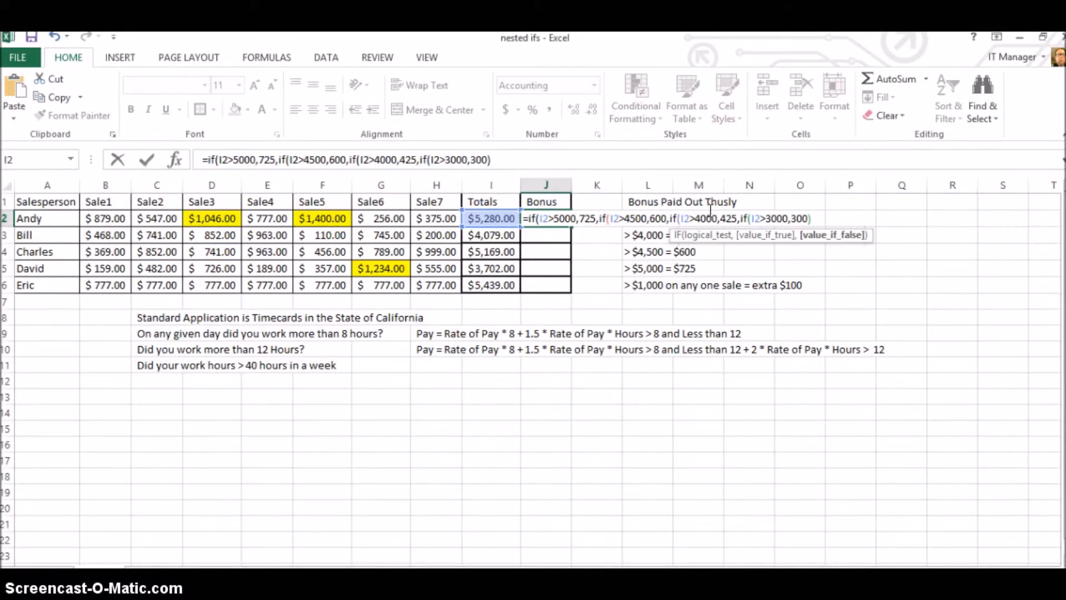
Append 0 as a fallback argument after the innermost IF and close the third IF's parenthesis.
{"action": "type", "text": ",o"}
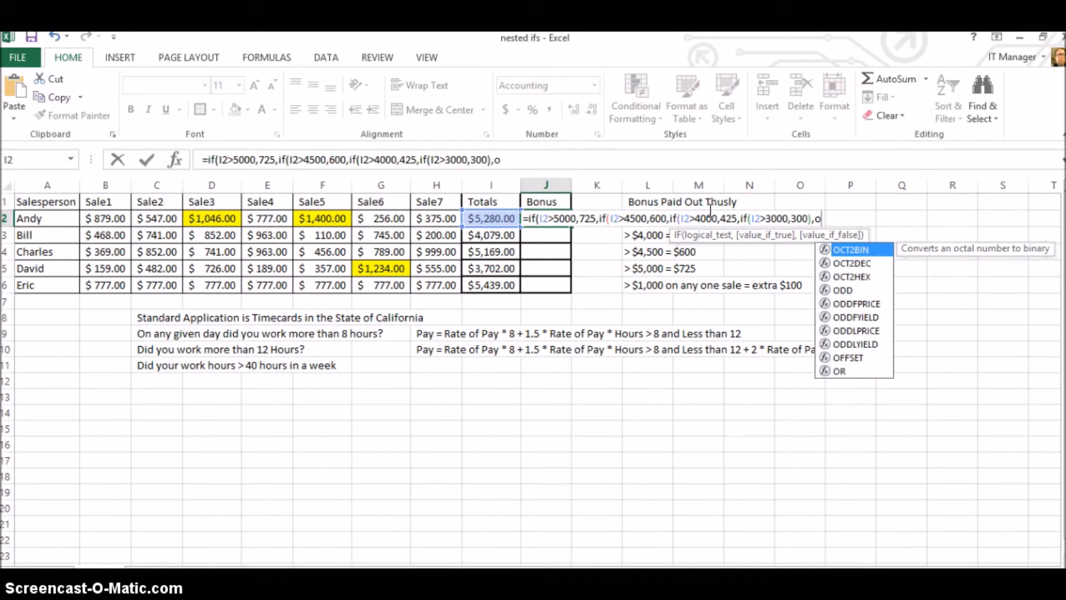
{"action": "key", "text": "BackSpace"}
{"action": "type", "text": "0"}
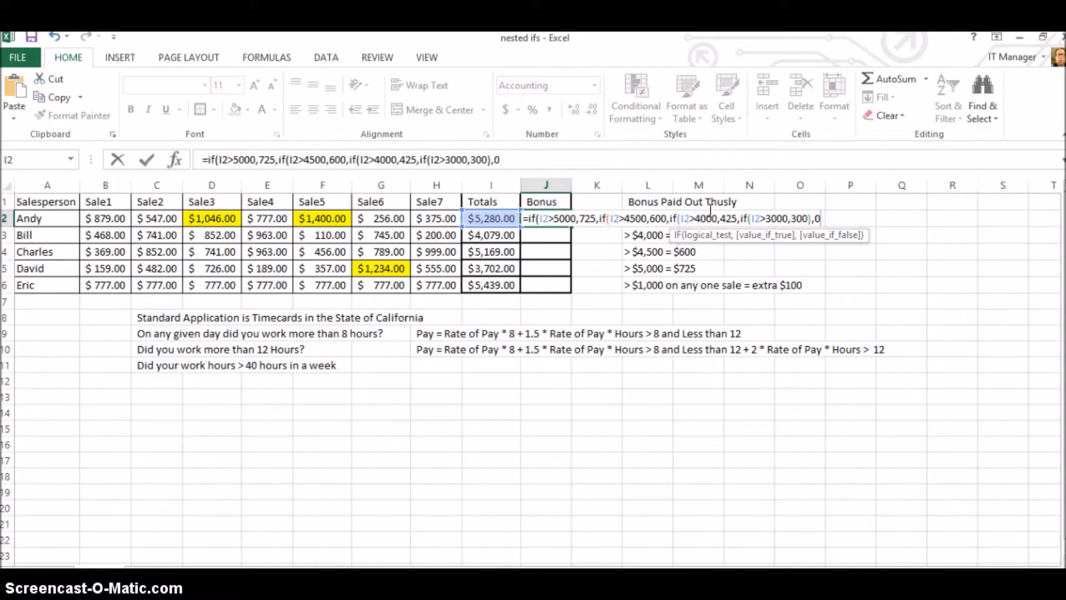
{"action": "type", "text": ")"}
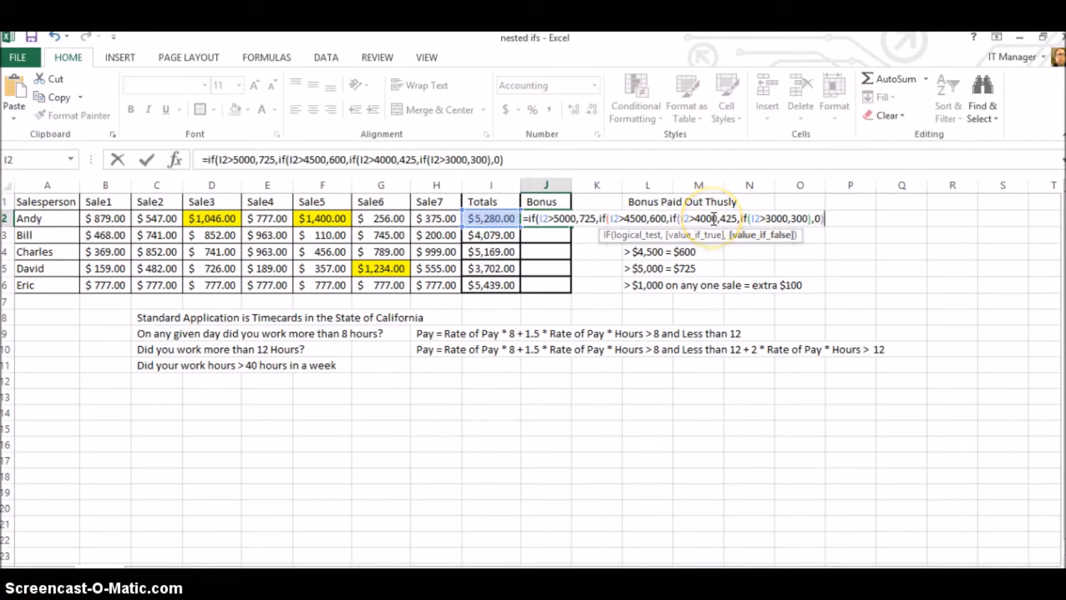
Close the remaining open IF parentheses in the J2 formula and try to enter it.
{"action": "type", "text": ")"}
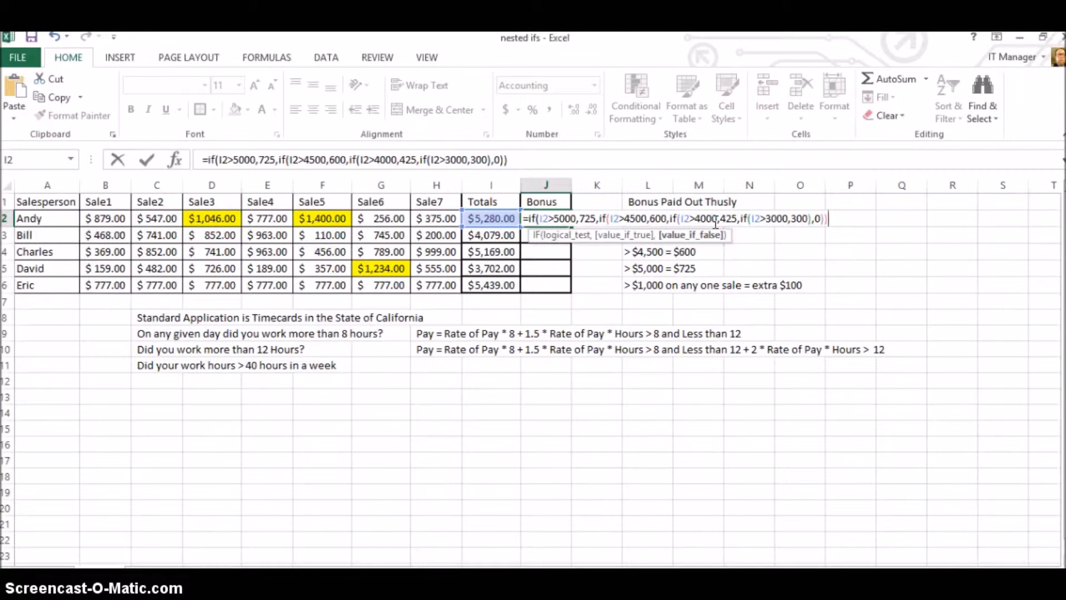
{"action": "type", "text": ")"}
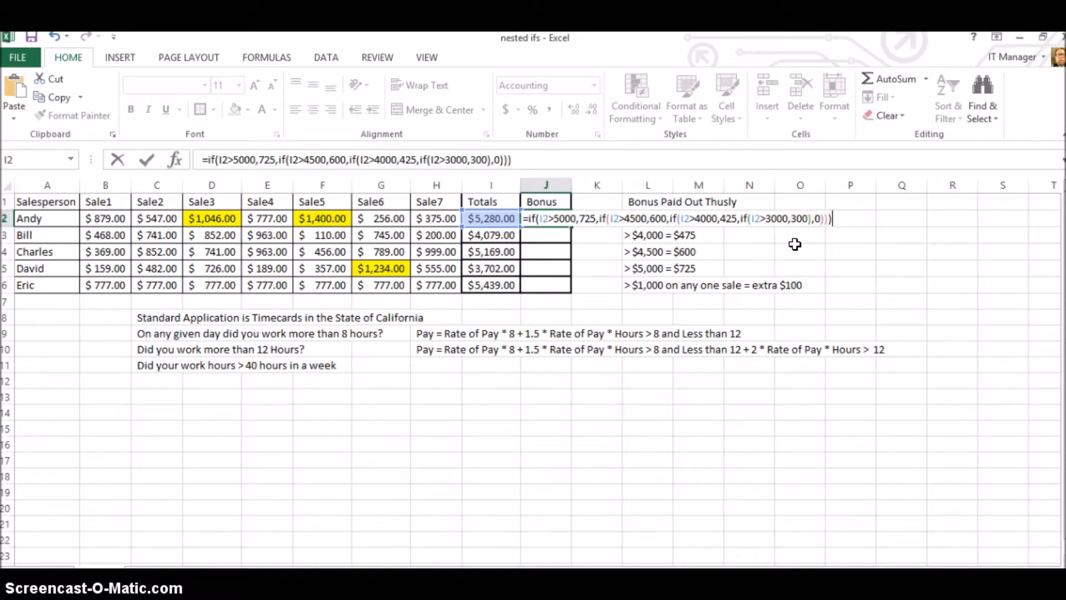
{"action": "type", "text": ")"}
{"action": "key", "text": "BackSpace"}
{"action": "key", "text": "Return"}
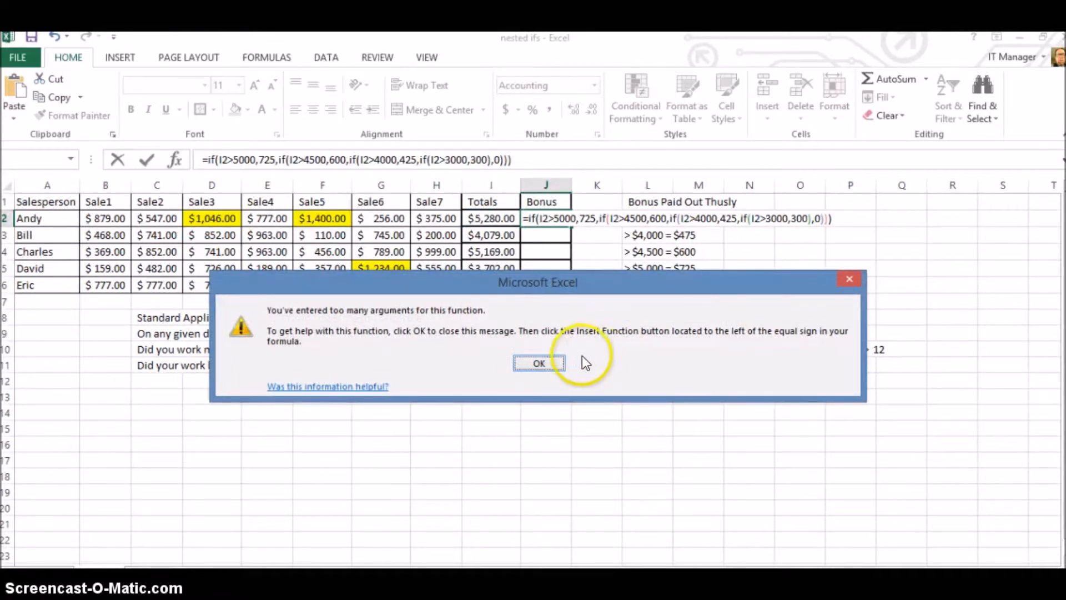
{"action": "left_click", "coordinate": [539, 364]}
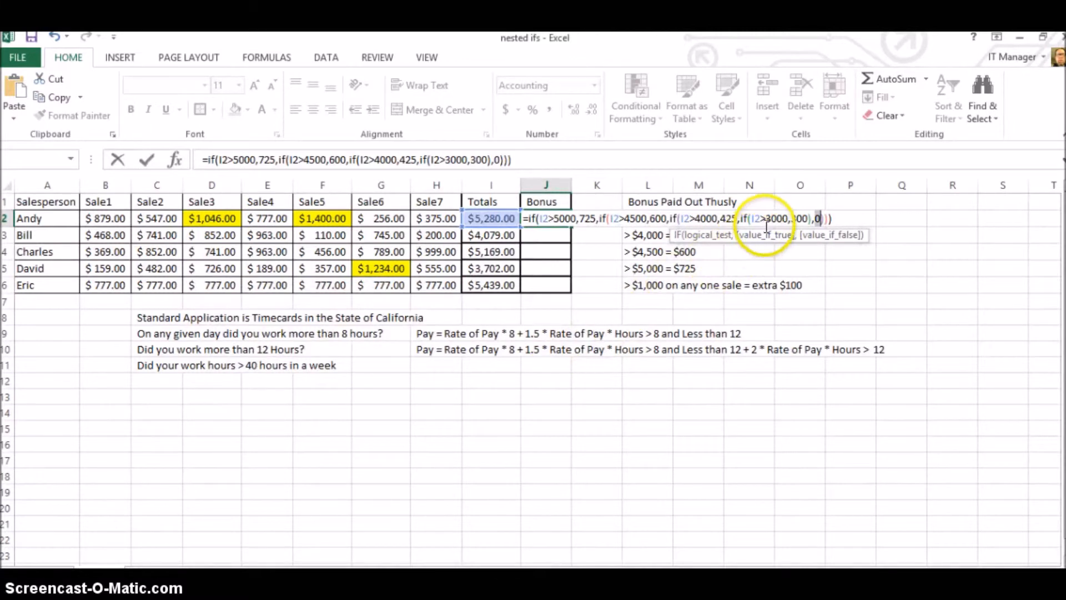
Remove the extra 0 argument and its comma from the J2 formula, then enter it, accepting the proposed correction.
{"action": "left_click", "coordinate": [814, 218]}
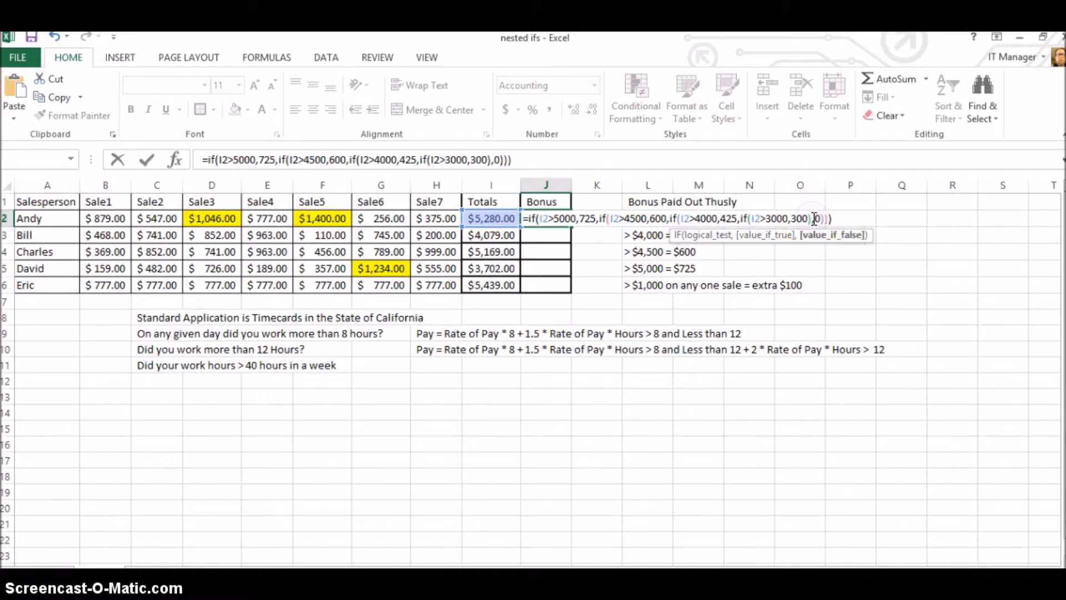
{"action": "key", "text": "Delete"}
{"action": "key", "text": "Delete"}
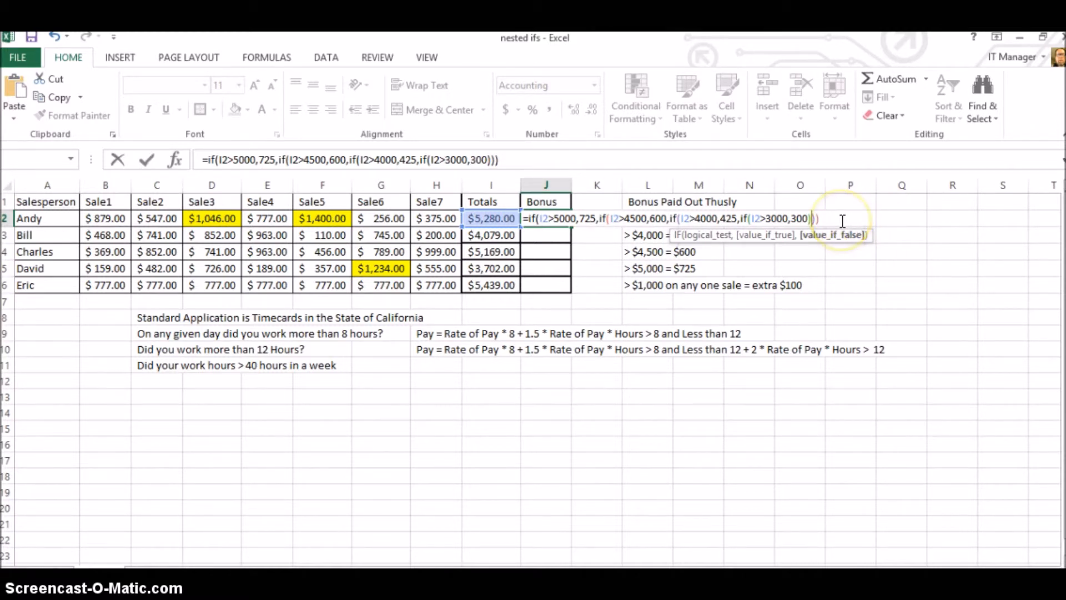
{"action": "key", "text": "Return"}
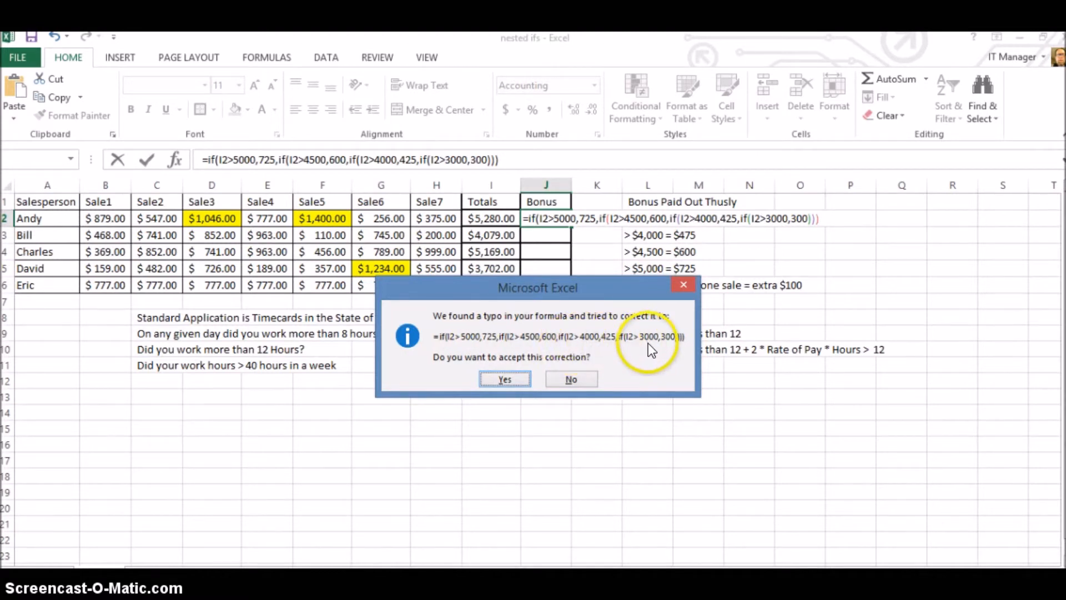
{"action": "left_click", "coordinate": [511, 377]}
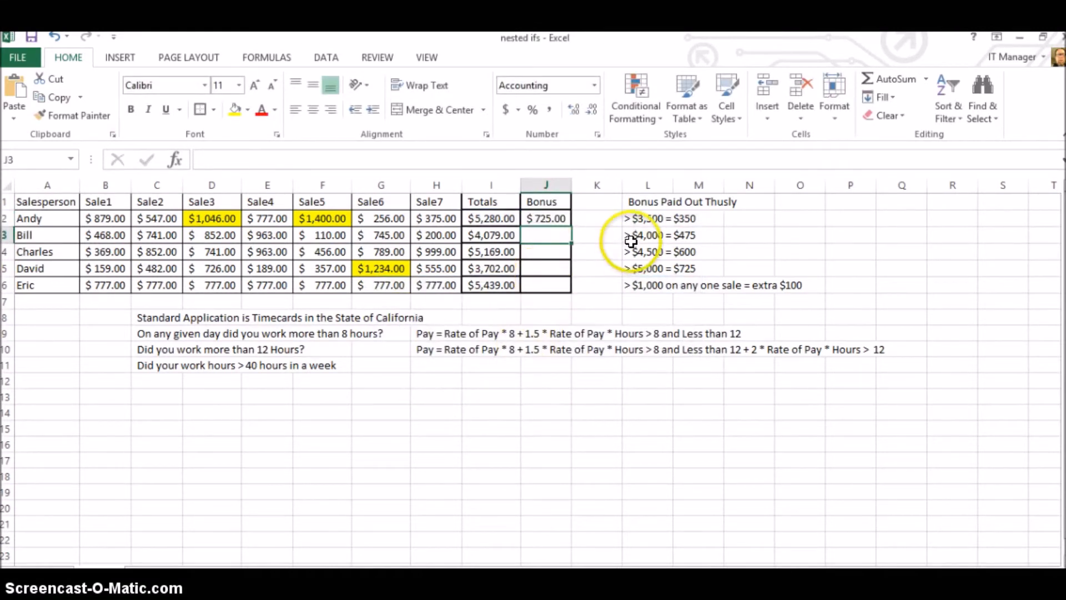
Change the bonus returned by the I2>4000 test in the J2 formula to 475.
{"action": "left_click", "coordinate": [560, 222]}
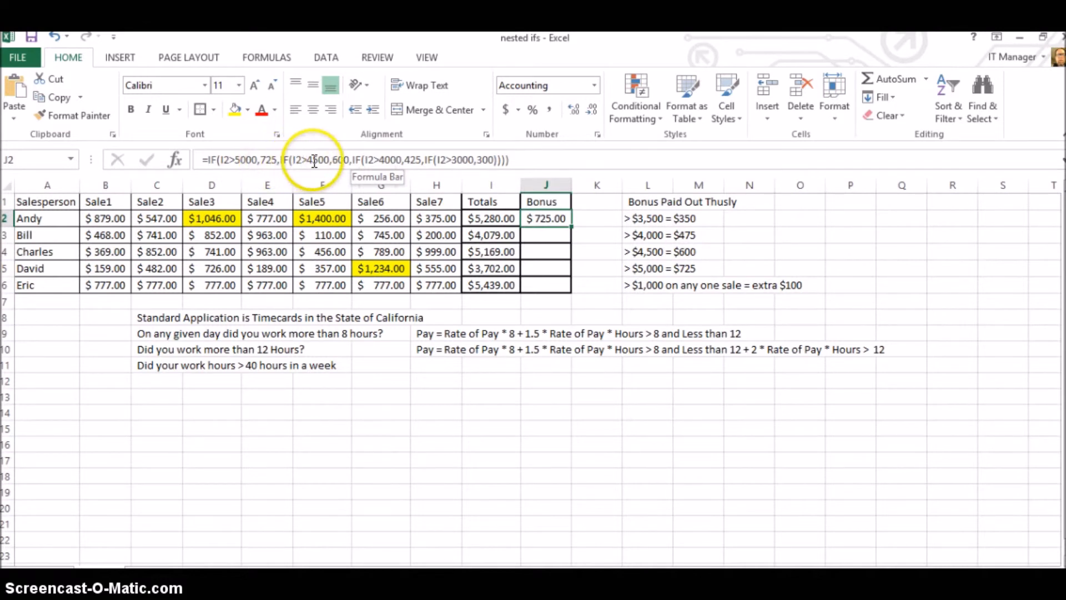
{"action": "left_click", "coordinate": [416, 162]}
{"action": "key", "text": "BackSpace"}
{"action": "type", "text": "7"}
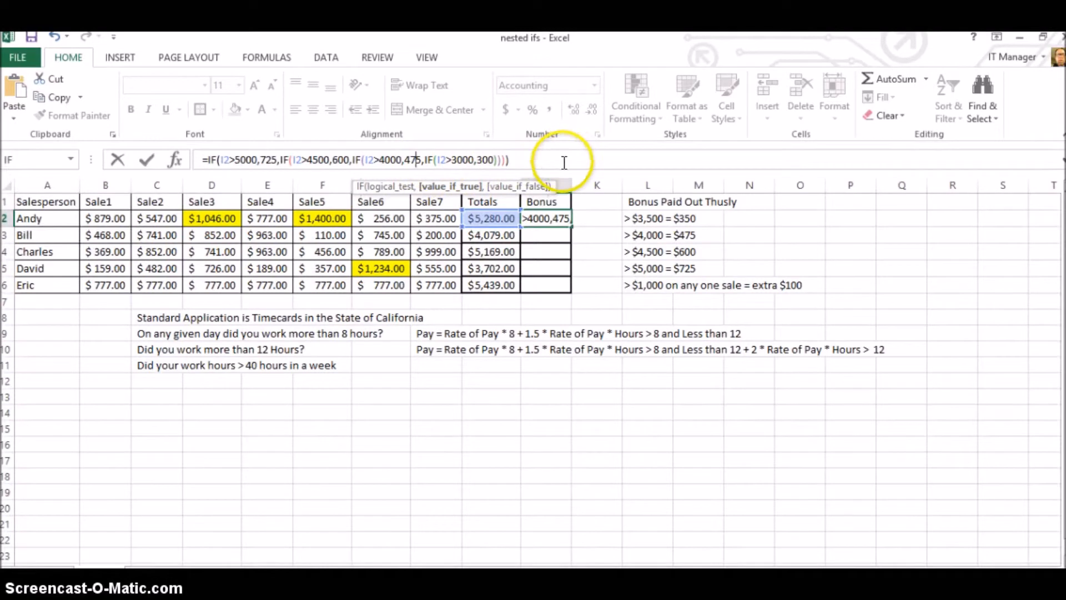
{"action": "key", "text": "Return"}
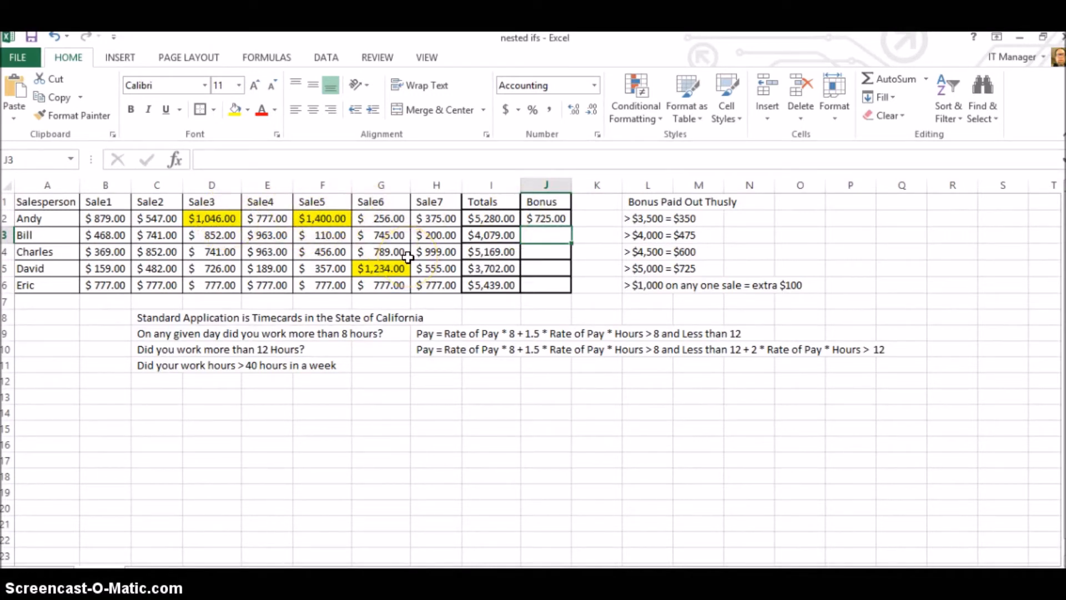
Copy the bonus formula from J2 into J3:J6 for the other salespeople.
{"action": "left_click", "coordinate": [540, 219]}
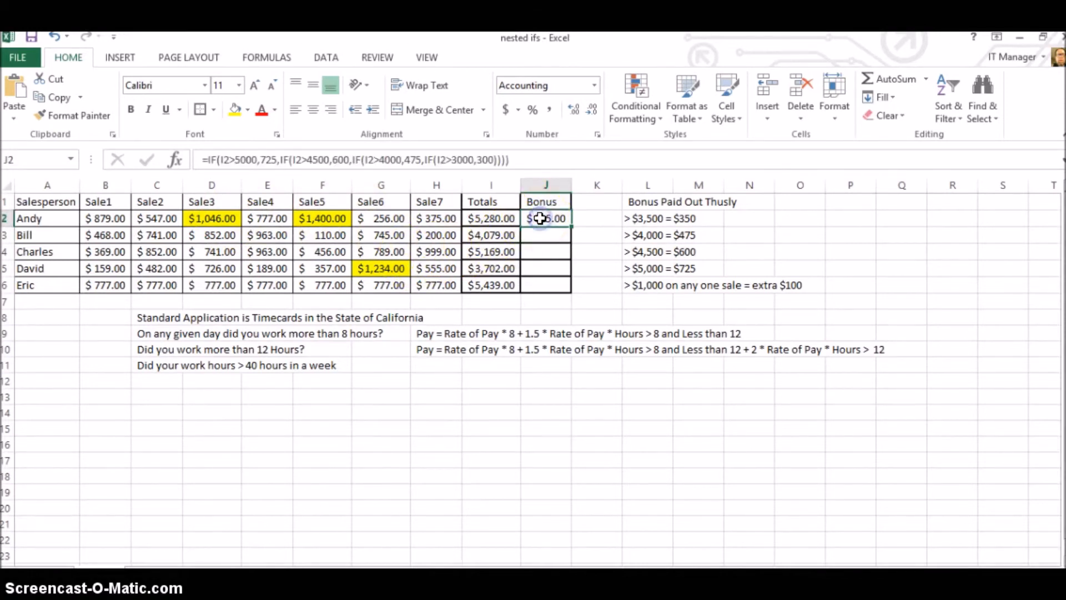
{"action": "key", "text": "ctrl+c"}
{"action": "left_click_drag", "start_coordinate": [542, 235], "coordinate": [542, 285]}
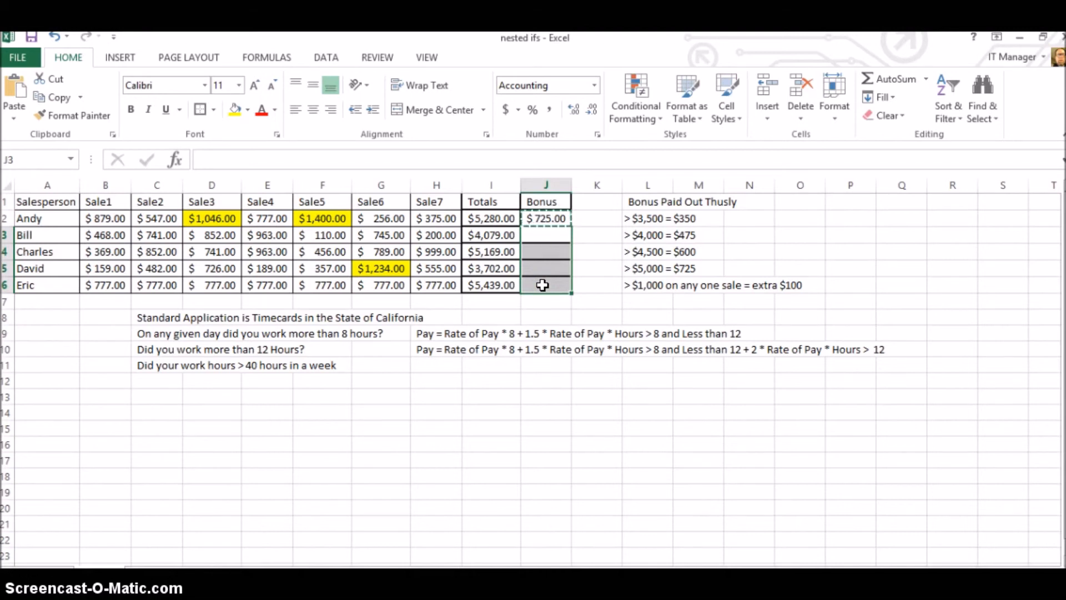
{"action": "key", "text": "ctrl+v"}
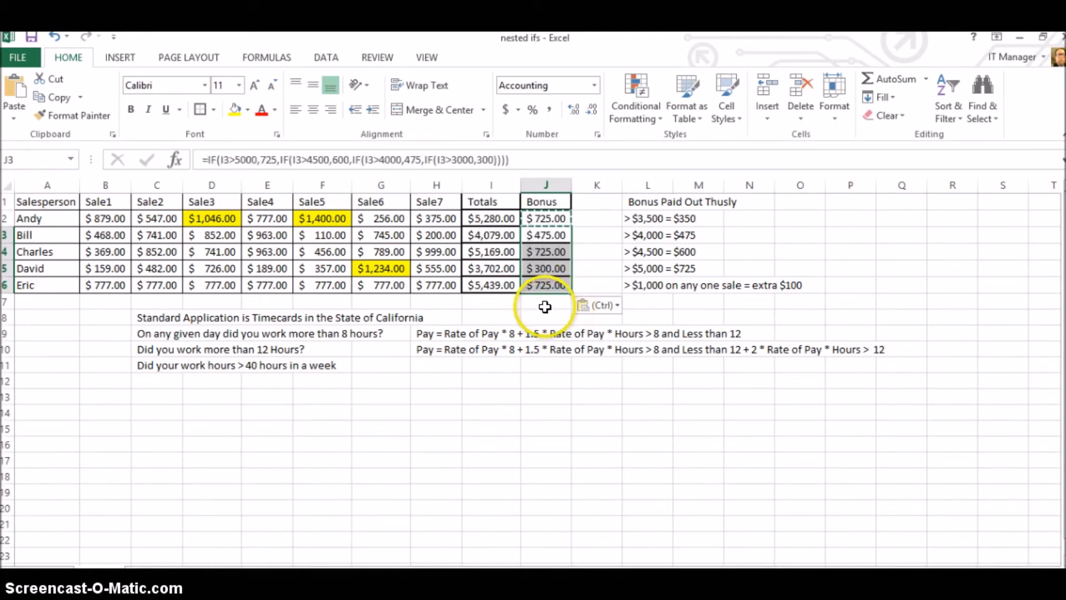
{"action": "left_click", "coordinate": [545, 306]}
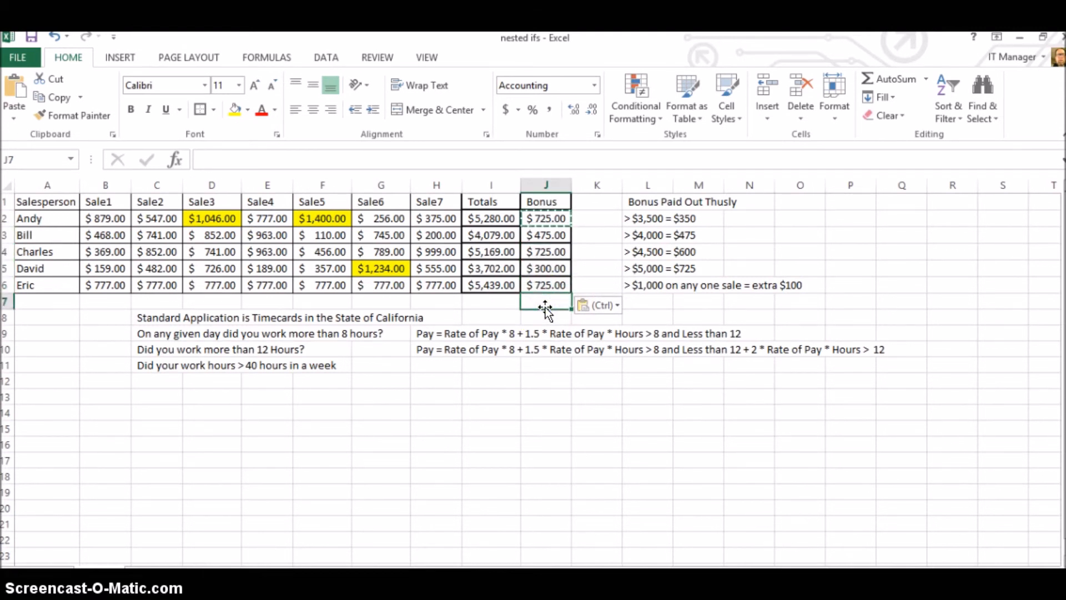
Check the bonus formulas in J2 through J6 against each salesperson's total and the payout rules.
{"action": "left_click", "coordinate": [544, 220]}
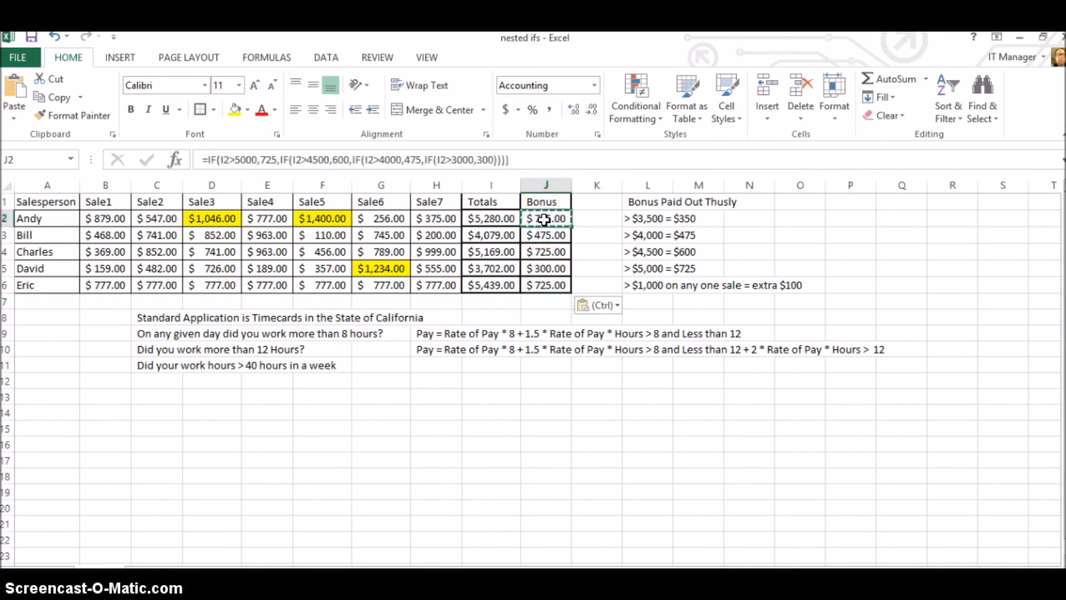
{"action": "left_click", "coordinate": [544, 252]}
{"action": "left_click", "coordinate": [543, 284]}
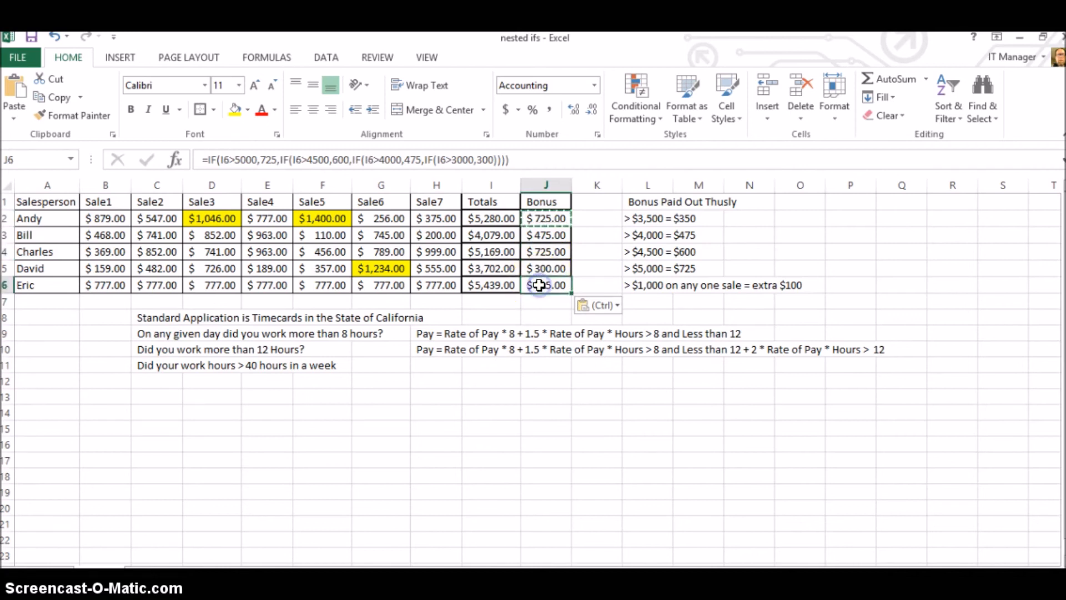
{"action": "left_click", "coordinate": [539, 269]}
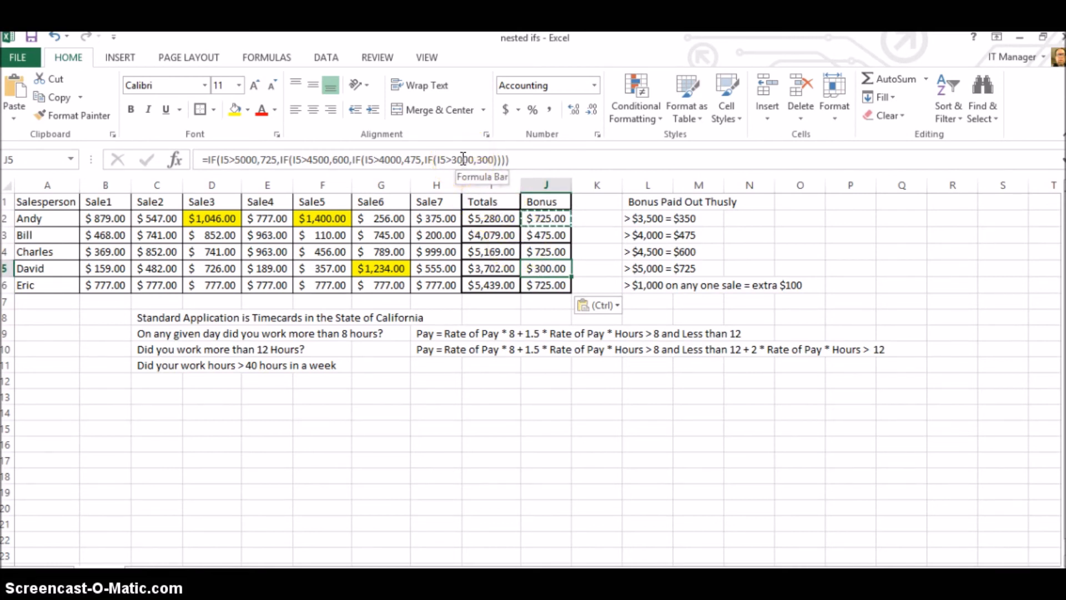
{"action": "left_click", "coordinate": [538, 236]}
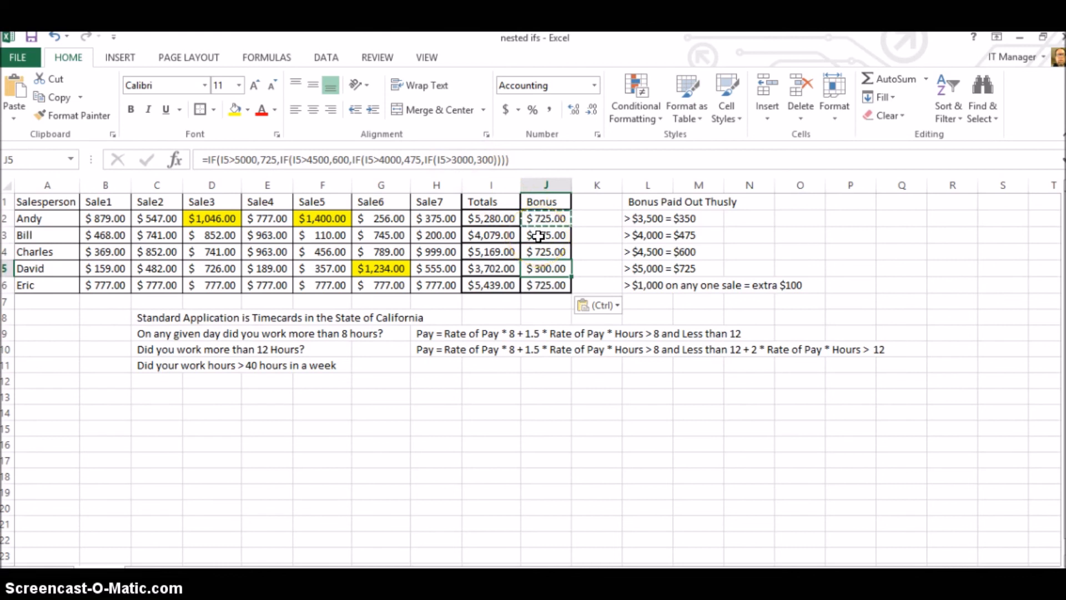
{"action": "left_click", "coordinate": [538, 235]}
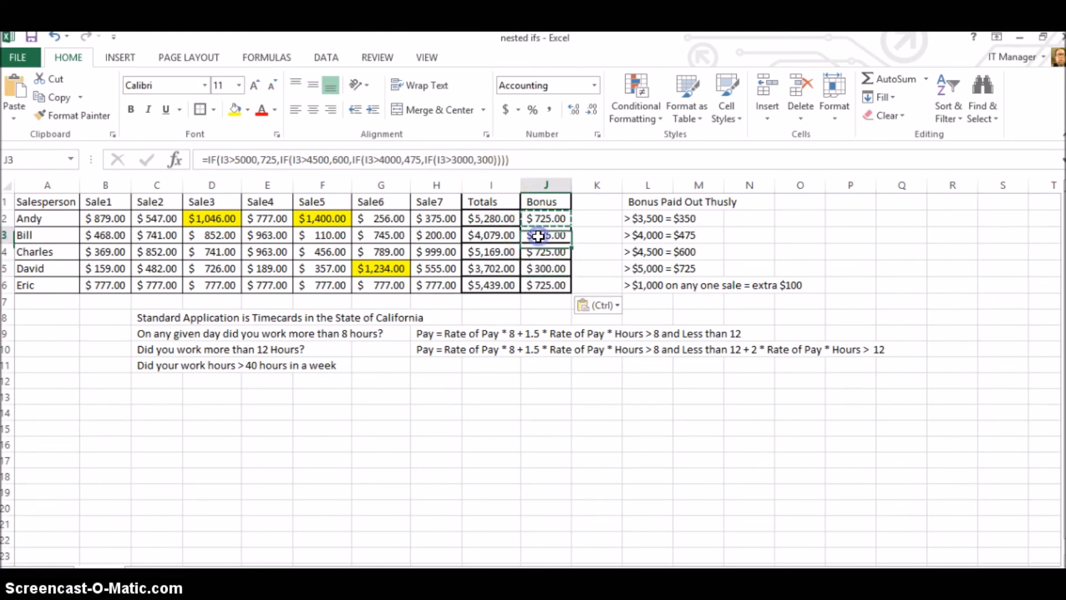